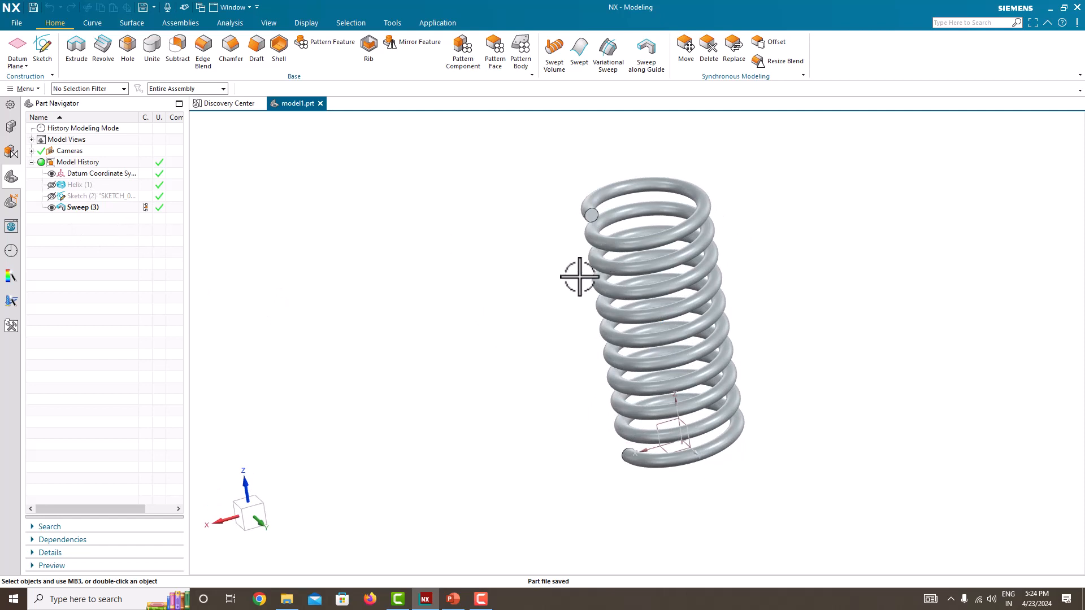
Create a new millimetre part from the Model template, named model2.prt, in the folder E:\tutorial\Nx-2312\tutorial_18.
click(17, 22)
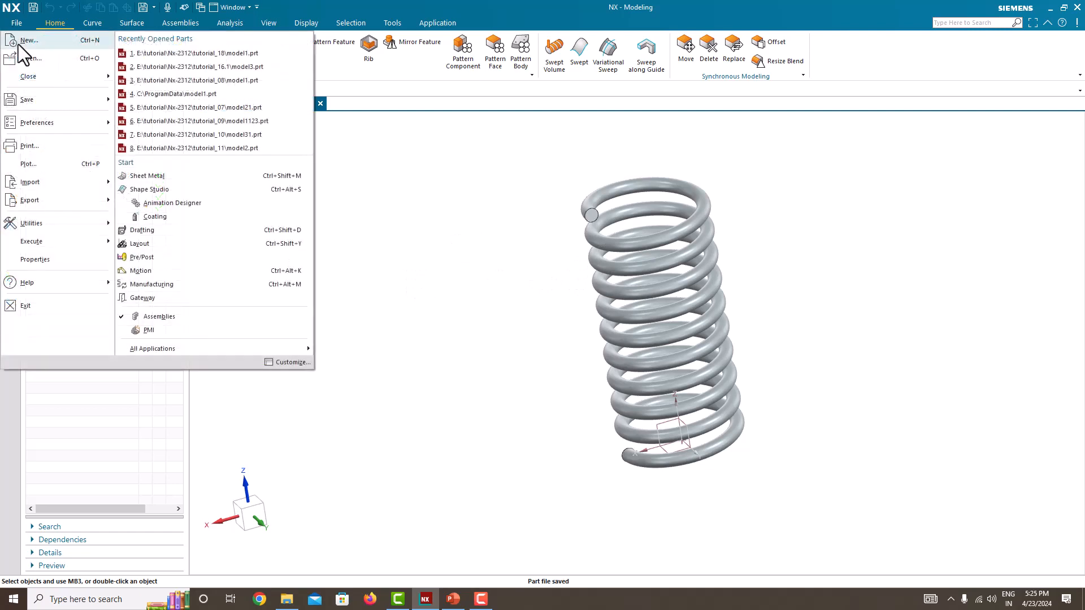
click(18, 44)
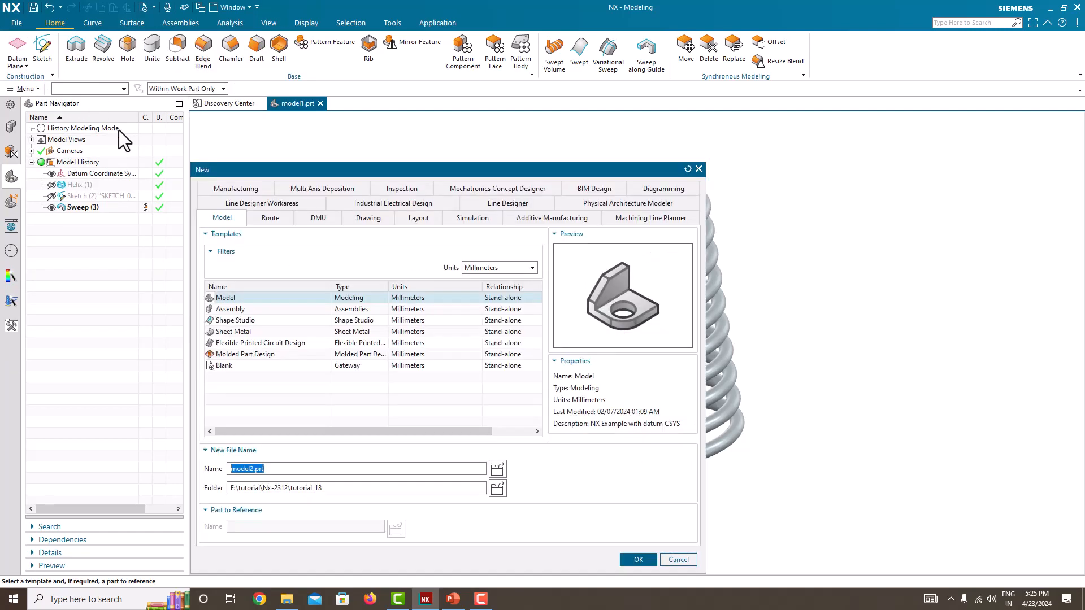
click(471, 267)
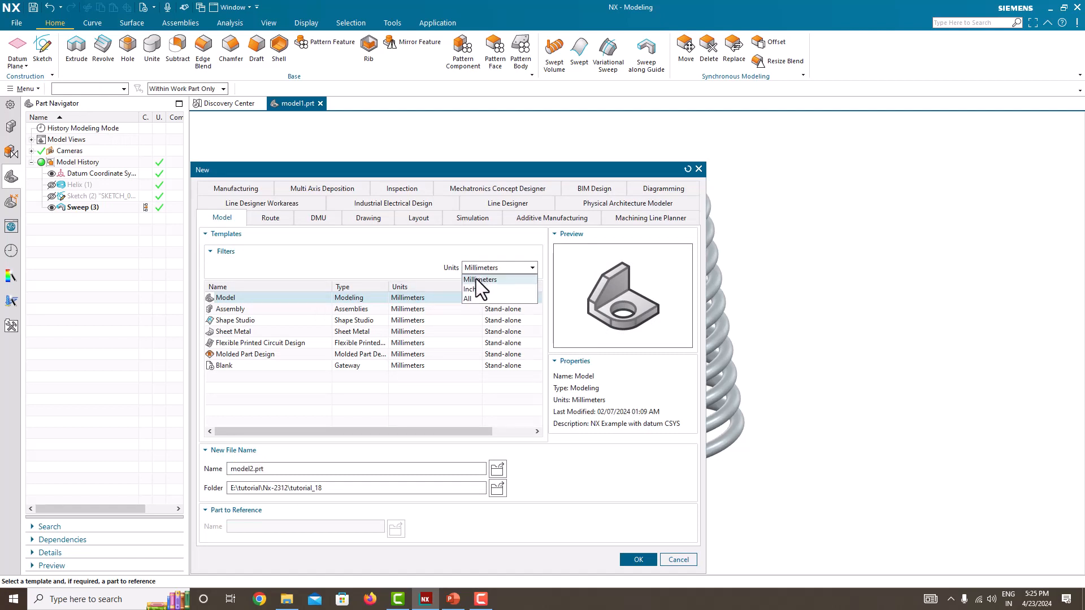
click(476, 279)
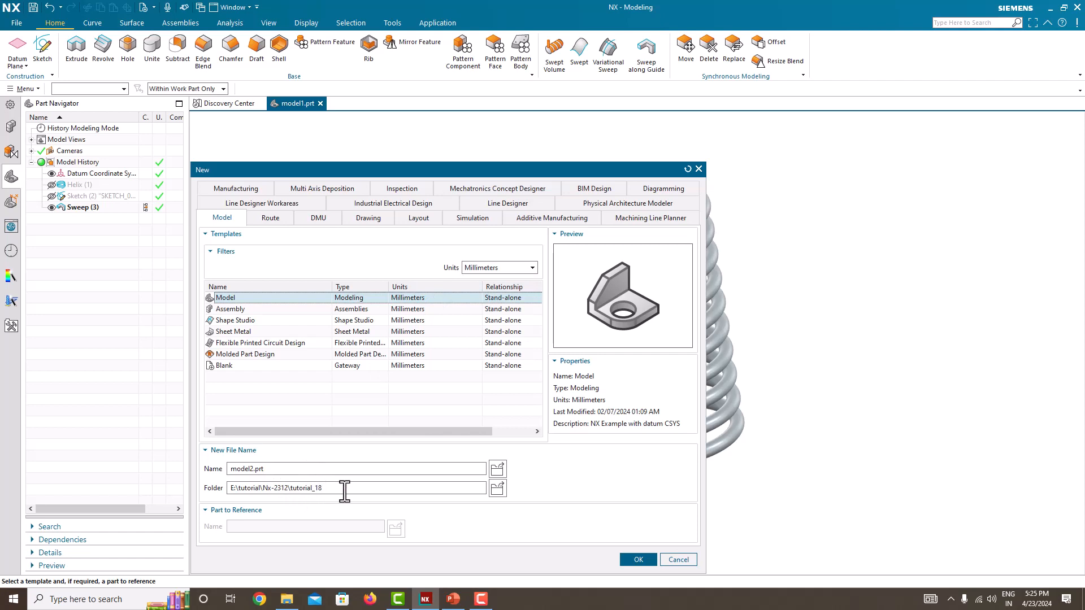
click(636, 562)
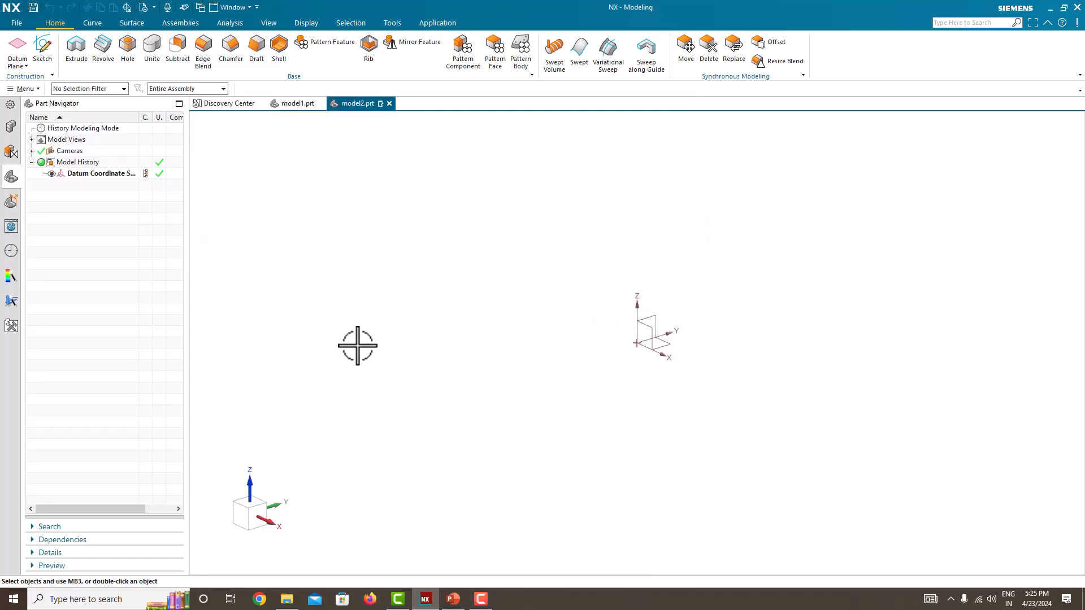
Check the spring dimensions on the PowerPoint slide, and start a Helix curve in NX along a vector with angle 0.
click(454, 600)
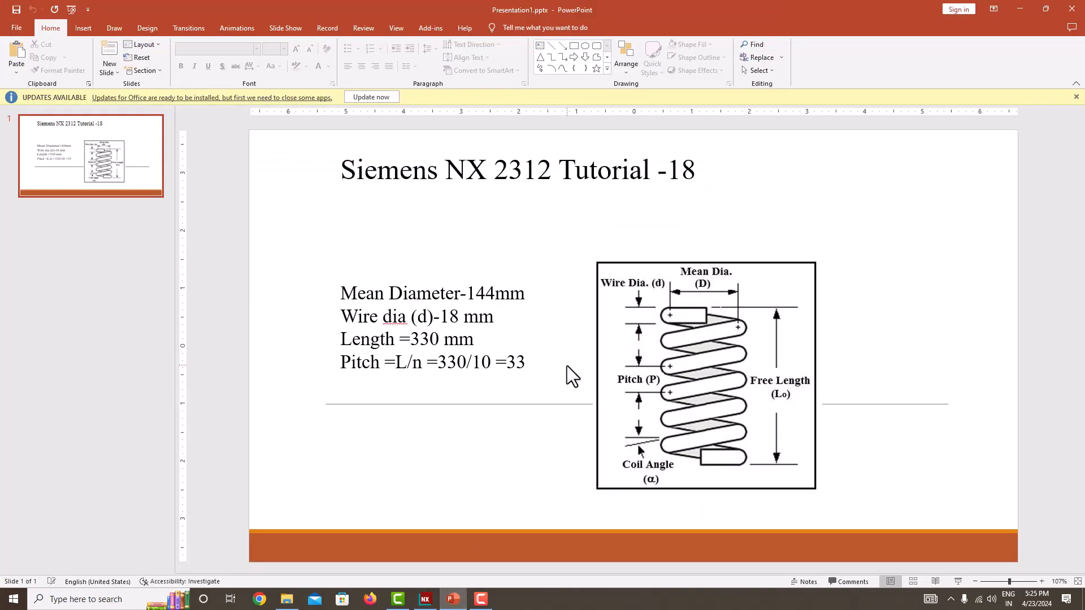
click(426, 600)
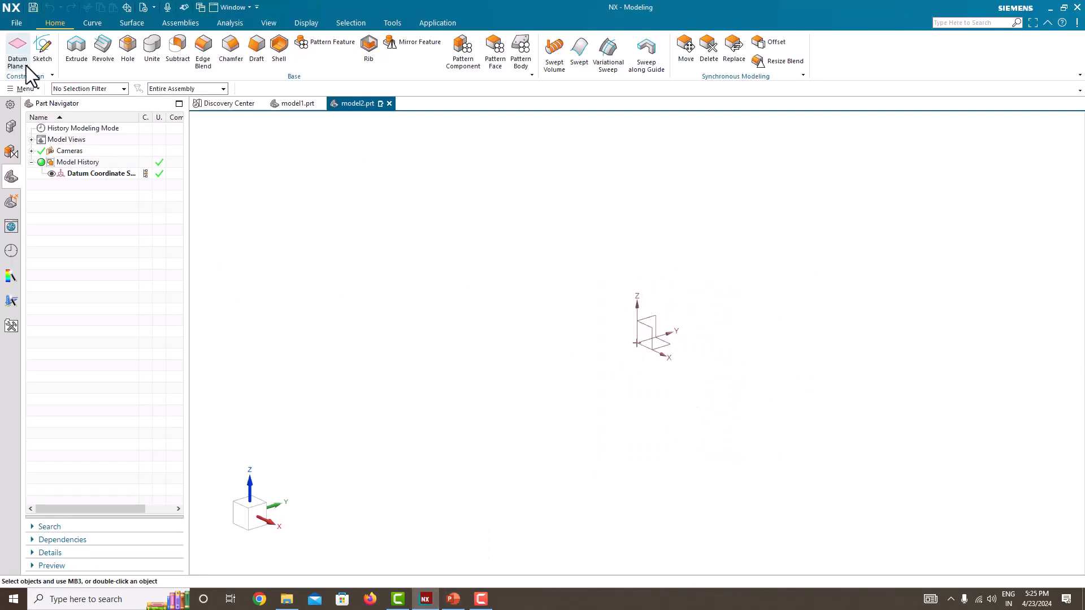
click(14, 92)
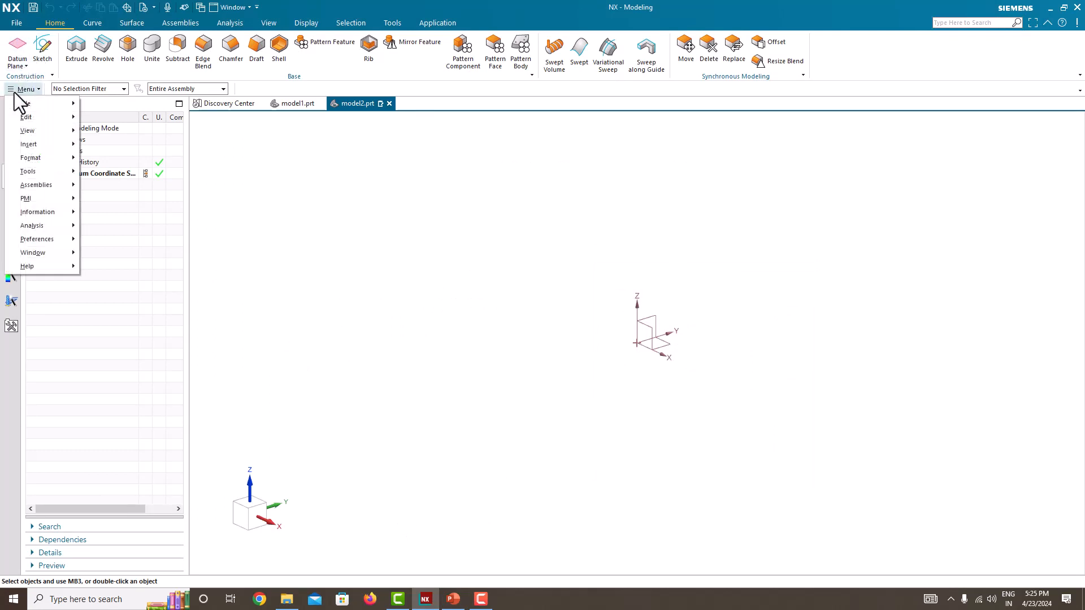
mouse_move(37, 148)
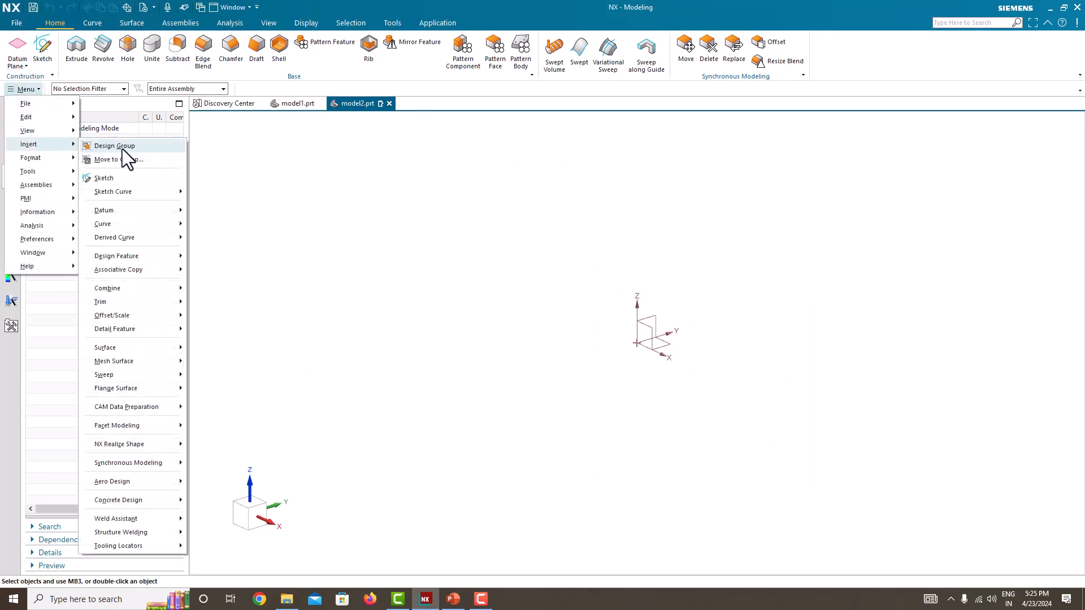
mouse_move(103, 226)
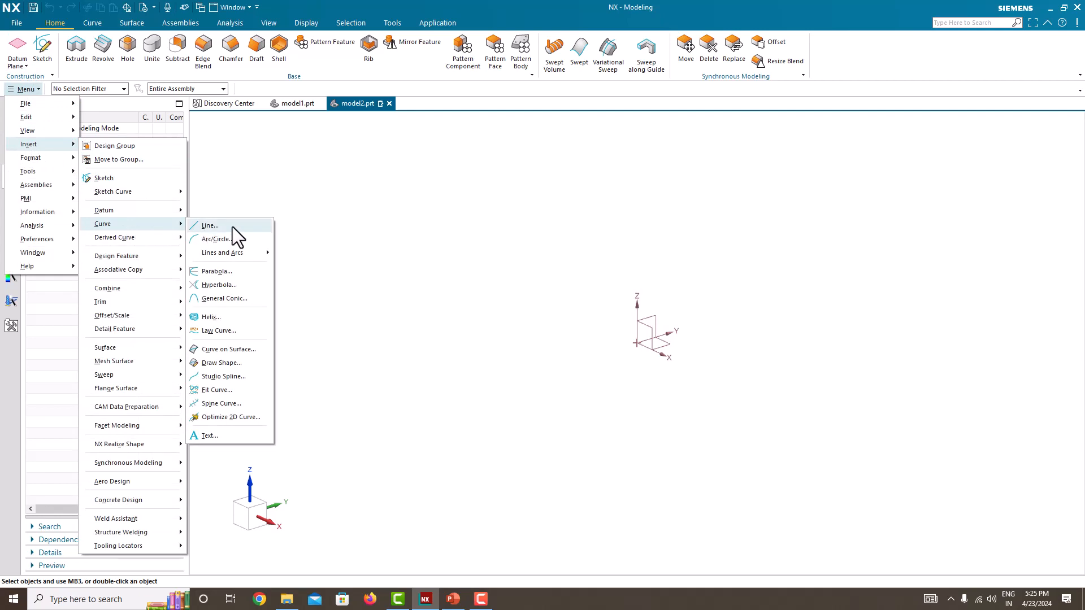
click(211, 317)
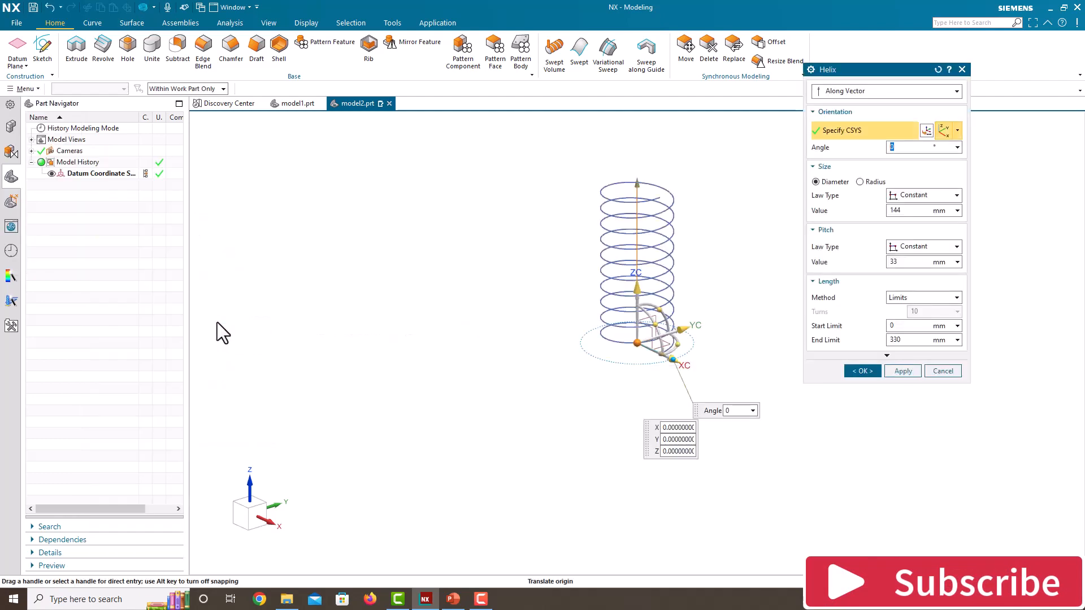
click(861, 93)
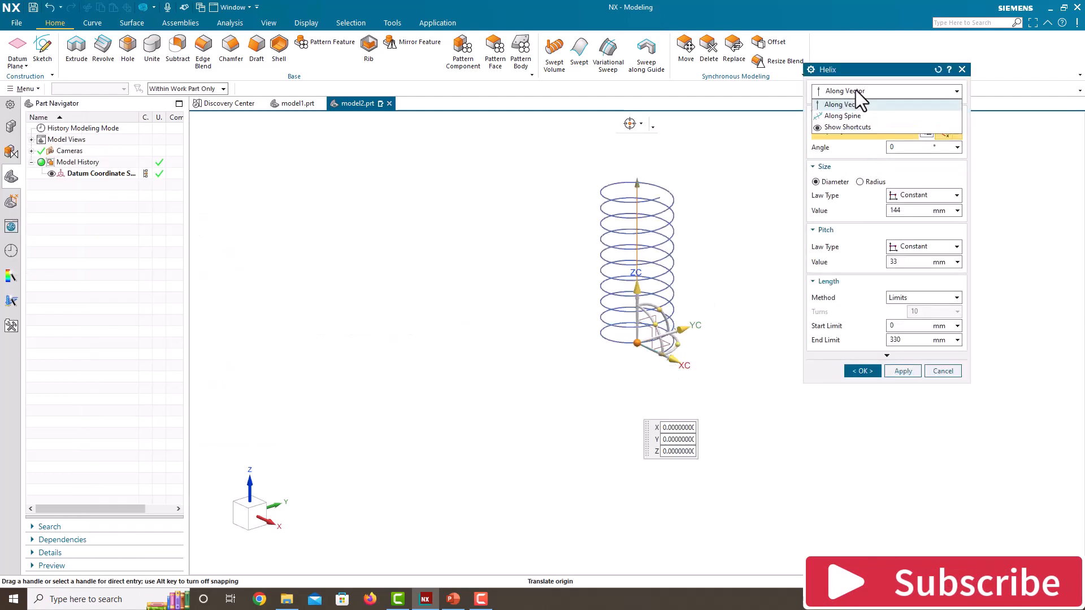
click(862, 105)
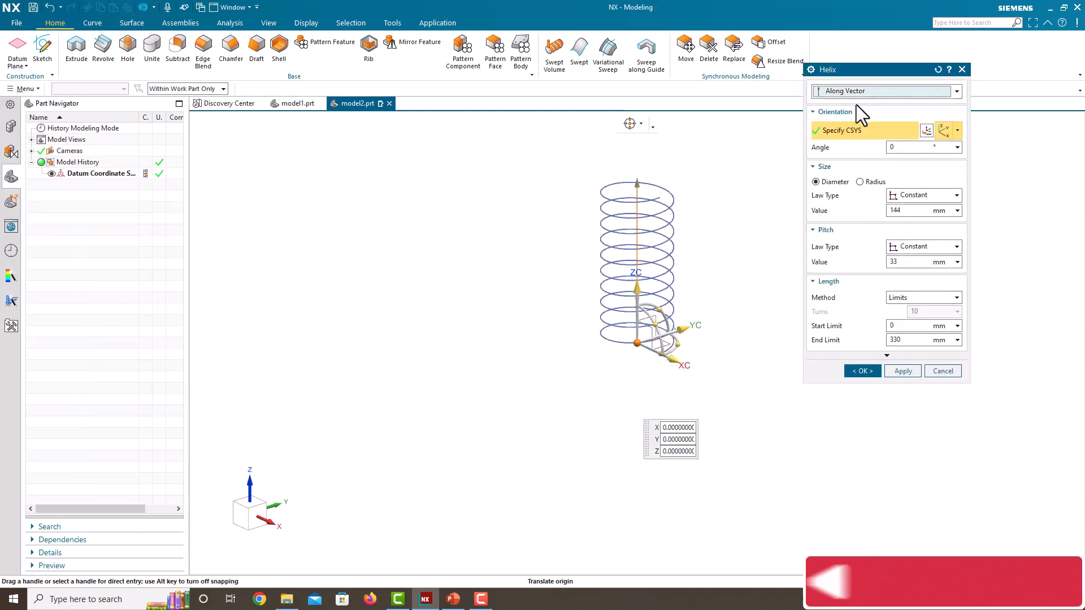
click(898, 147)
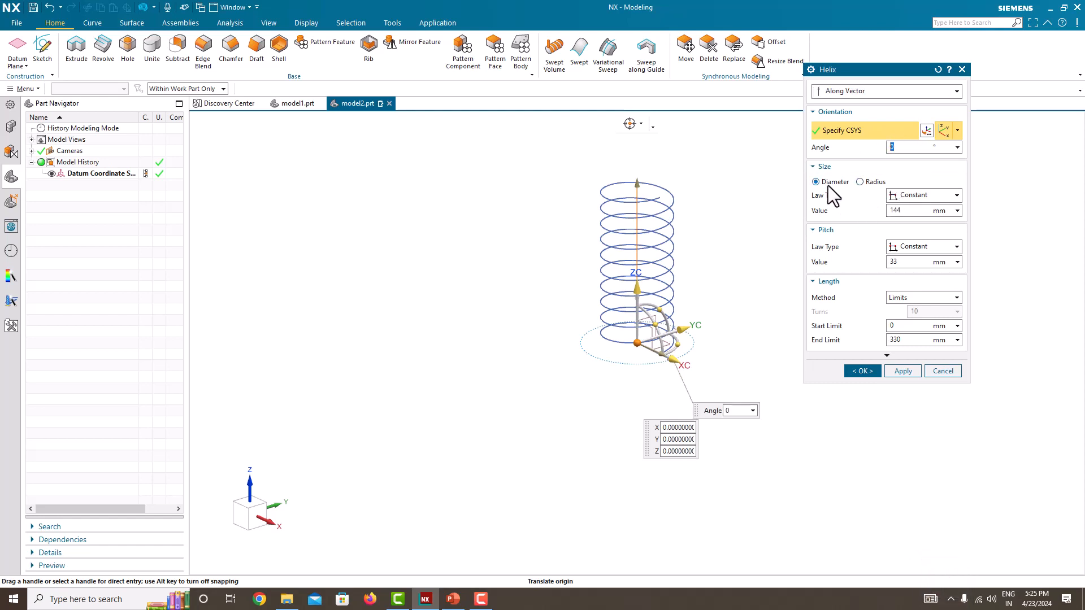
Look up the mean diameter on the PowerPoint slide and set the helix diameter in NX to 144 mm.
click(454, 599)
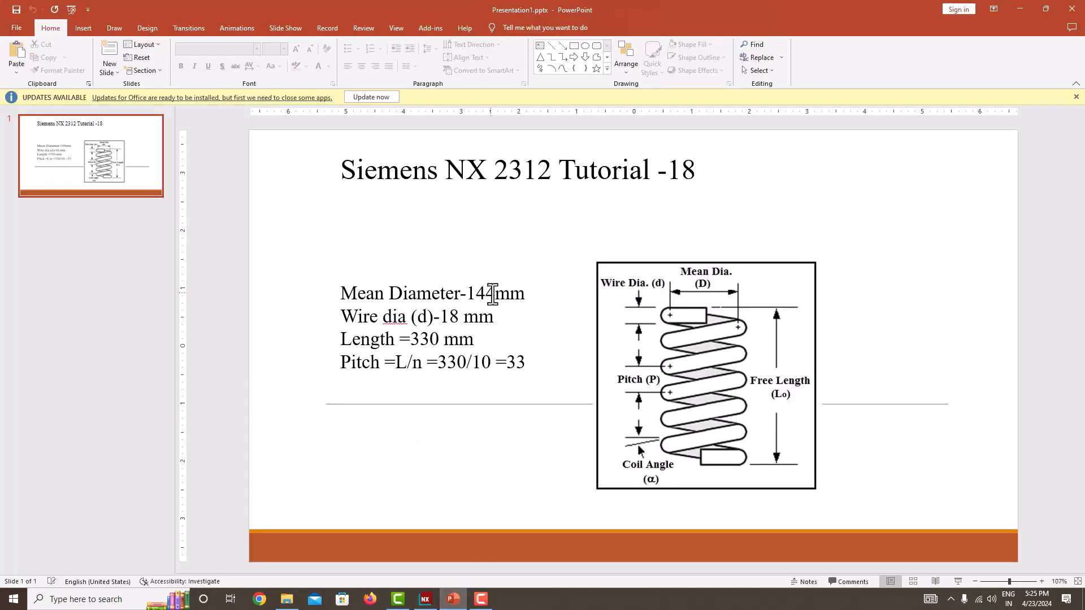
drag(493, 294, 466, 294)
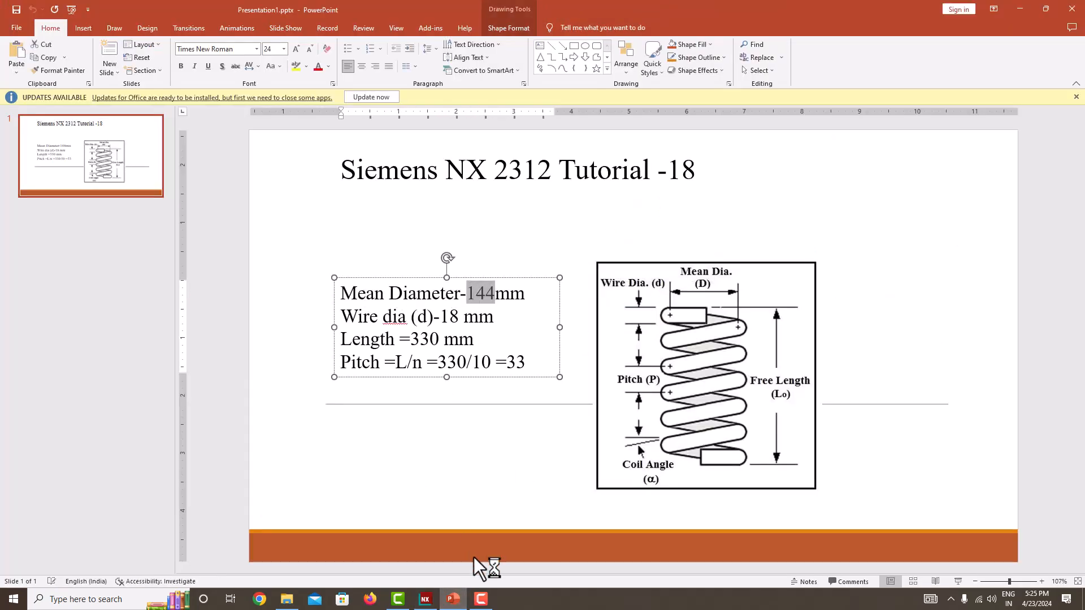
click(425, 600)
click(911, 211)
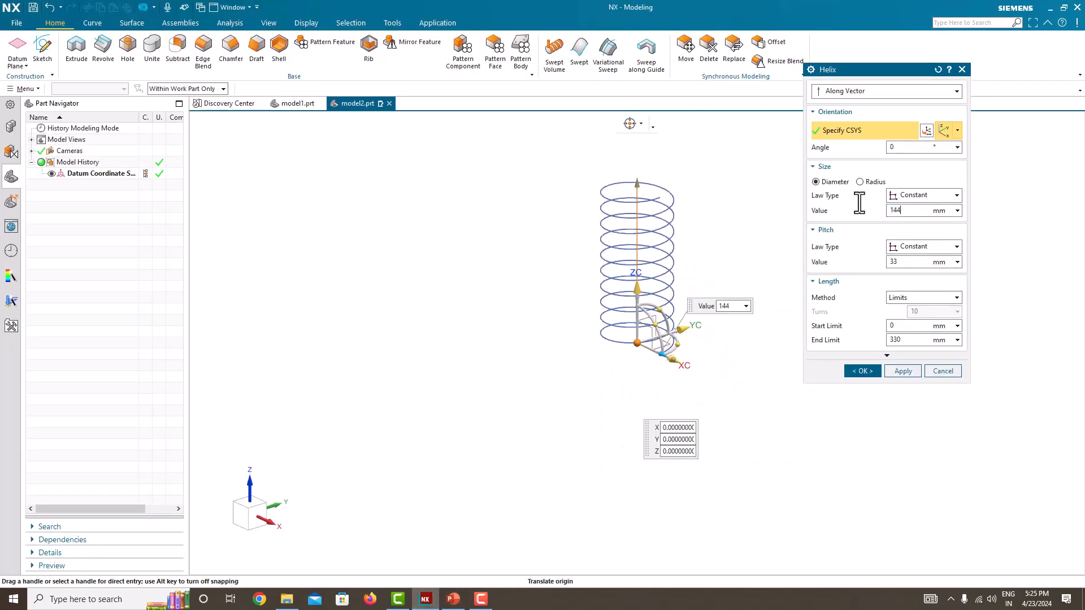
Set the helix's size and pitch laws to Constant with a pitch of 33 mm, checking it against the PowerPoint slide.
click(899, 262)
click(452, 600)
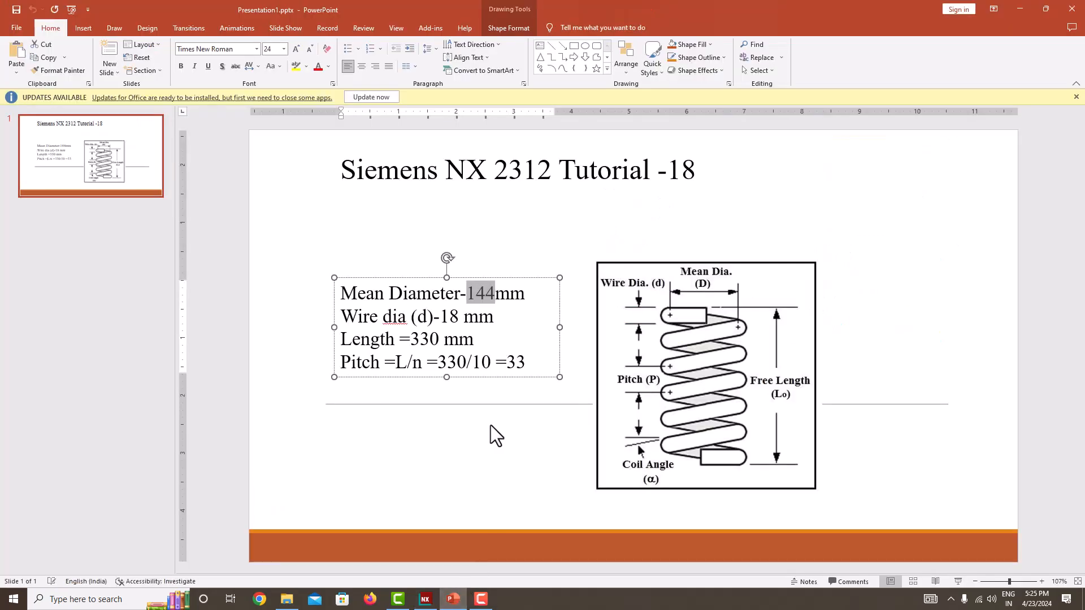
click(425, 600)
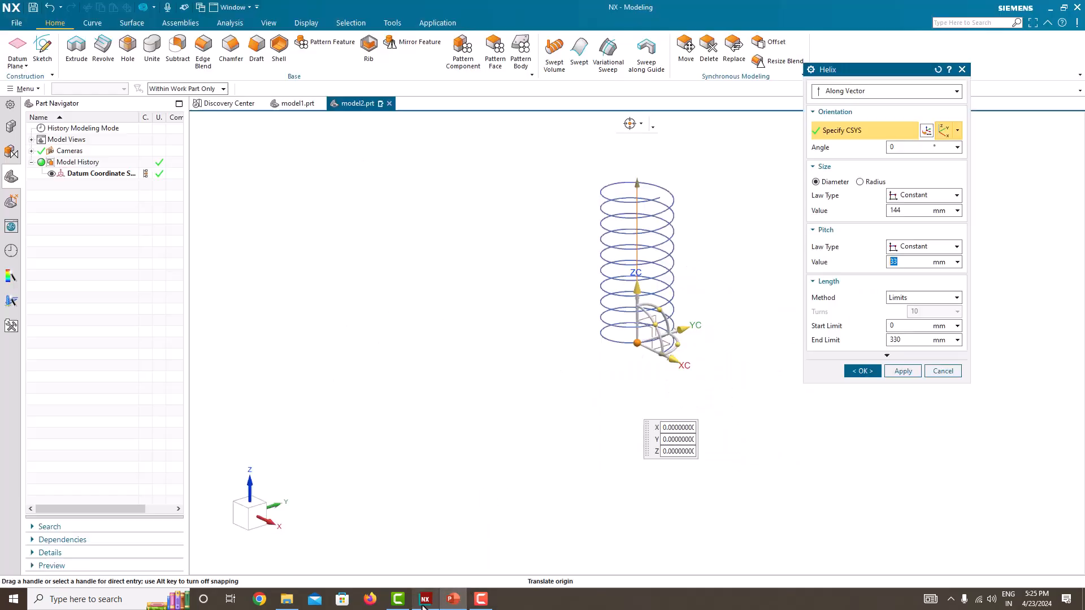
click(914, 196)
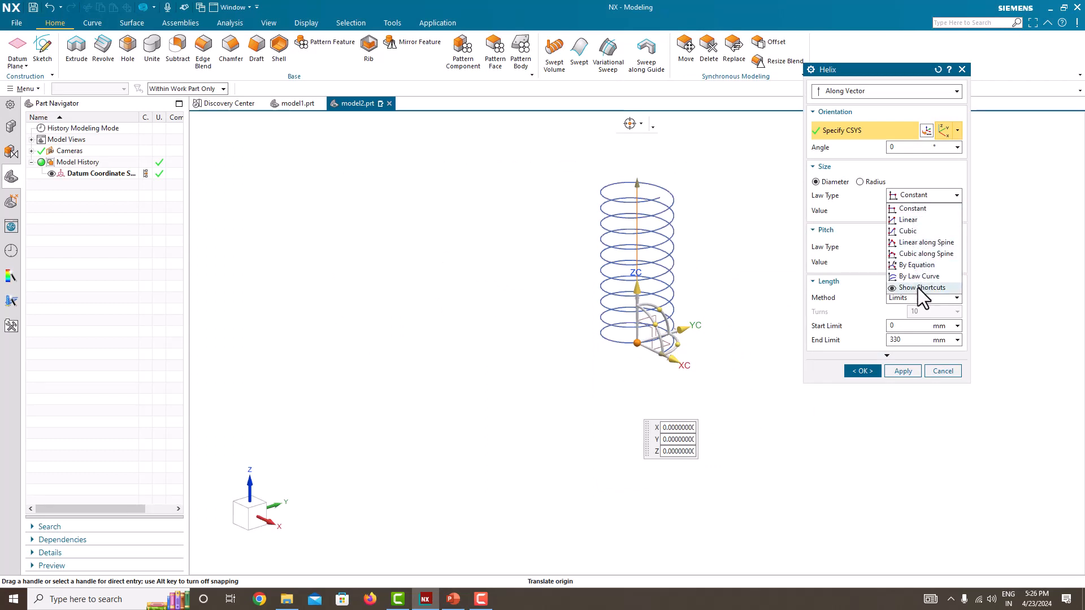
click(916, 212)
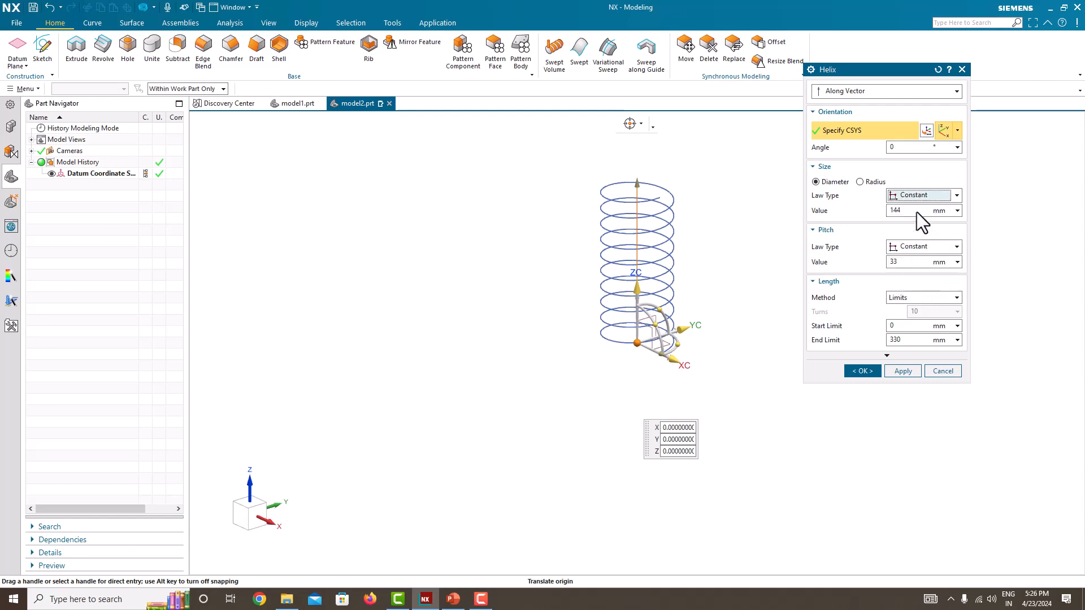
click(911, 247)
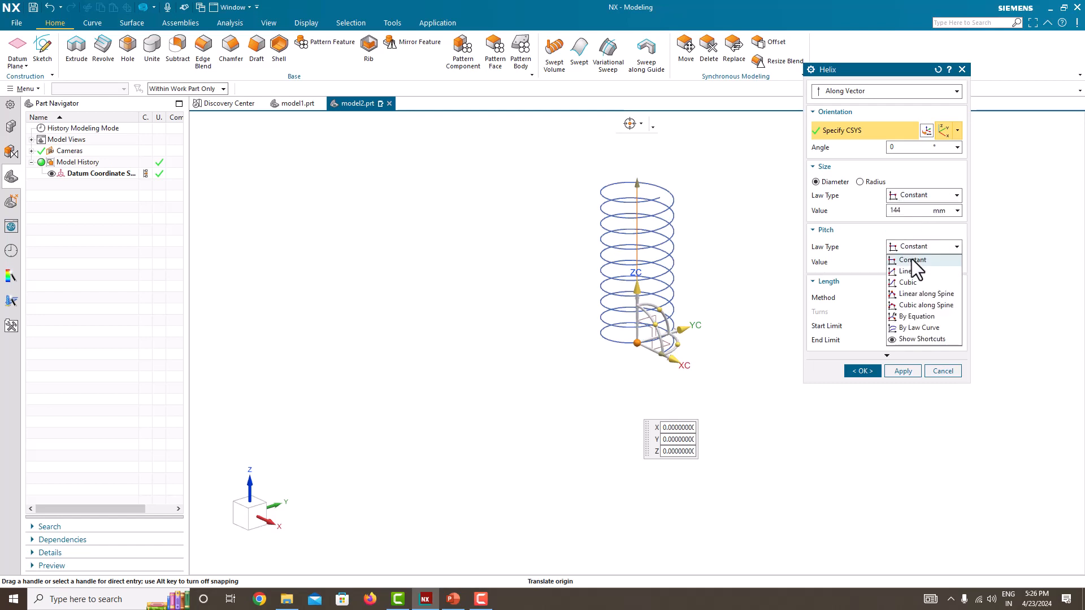
click(911, 260)
click(911, 266)
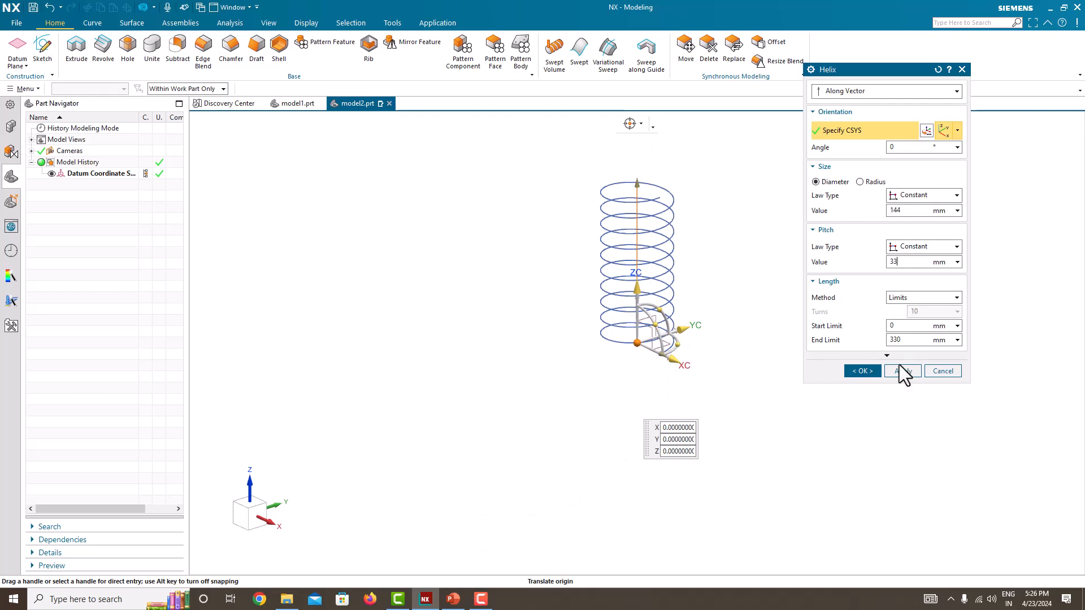
Look up the spring length in PowerPoint, set the helix's end limit in NX to 330 mm and create the curve.
click(460, 597)
click(455, 601)
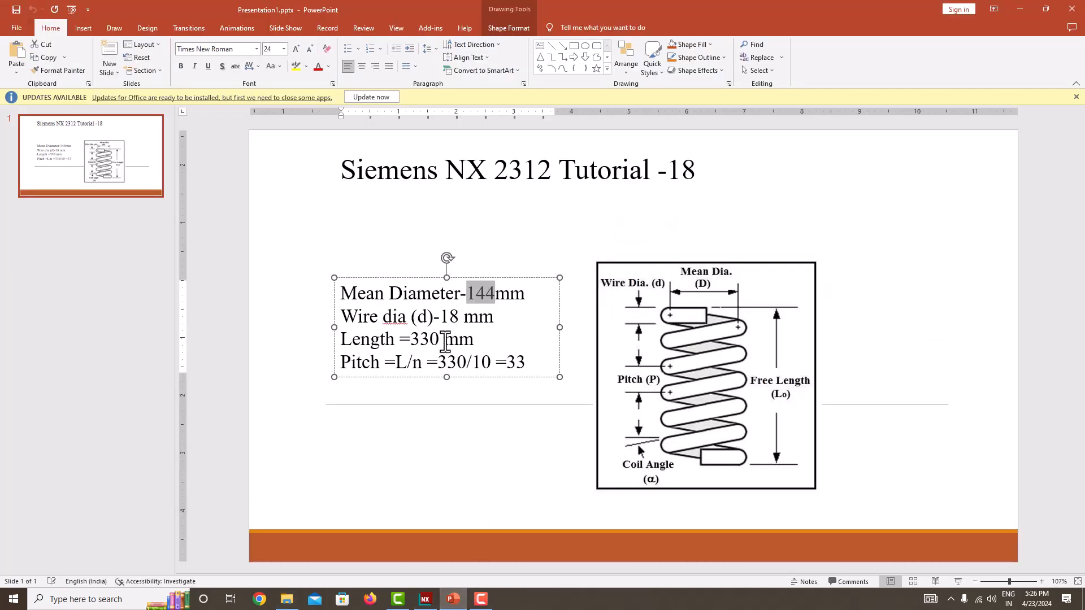
click(425, 599)
click(911, 340)
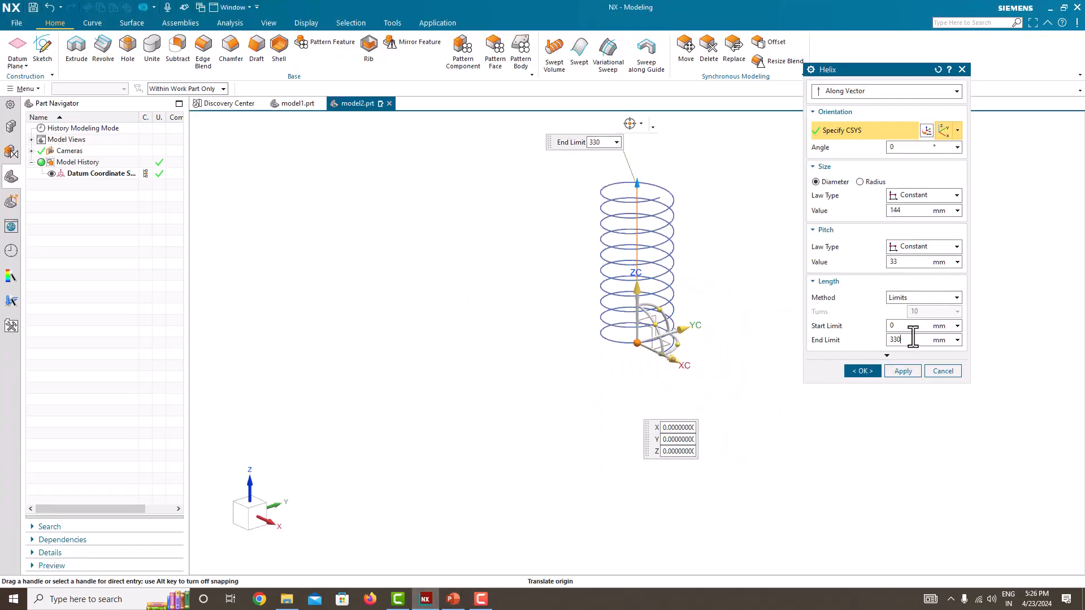
click(862, 370)
Create an On Path sketch normal to the helix at its lower end, at 0% arc length.
middle_drag(763, 334, 608, 213)
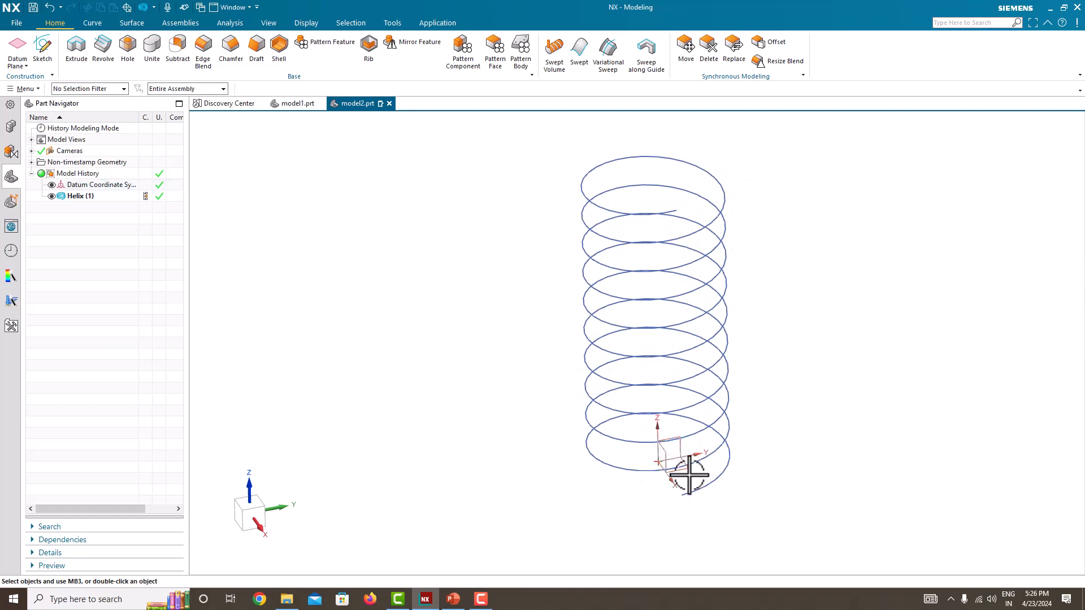
click(41, 57)
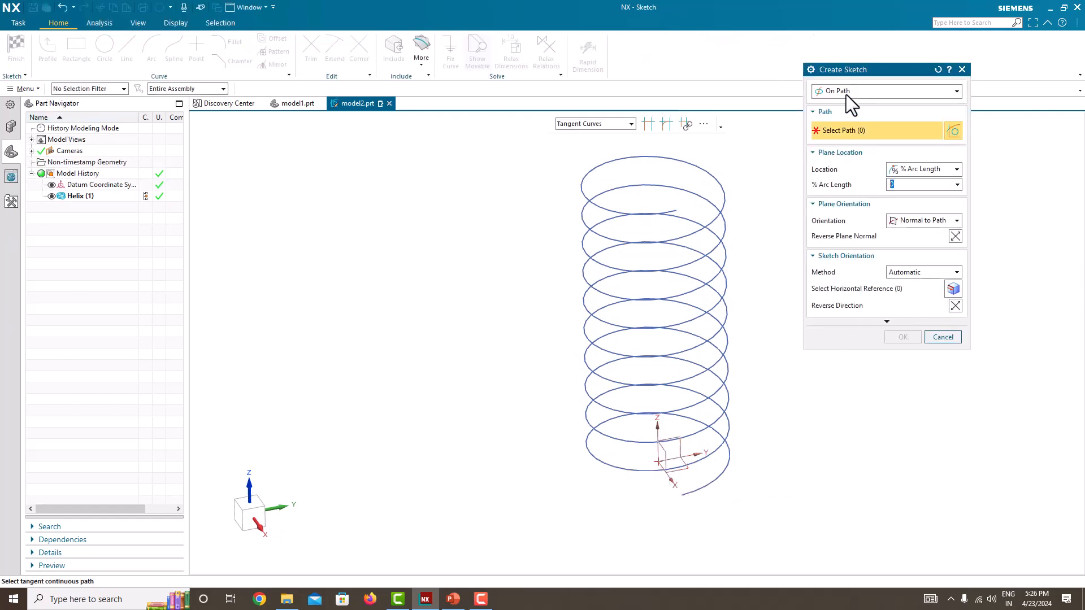
click(846, 92)
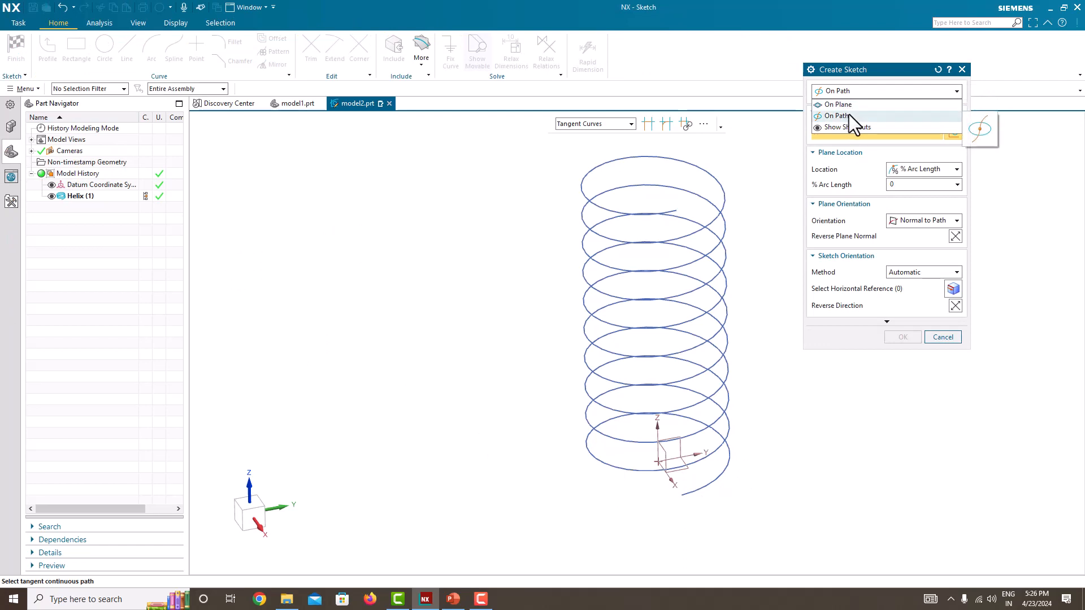
click(849, 114)
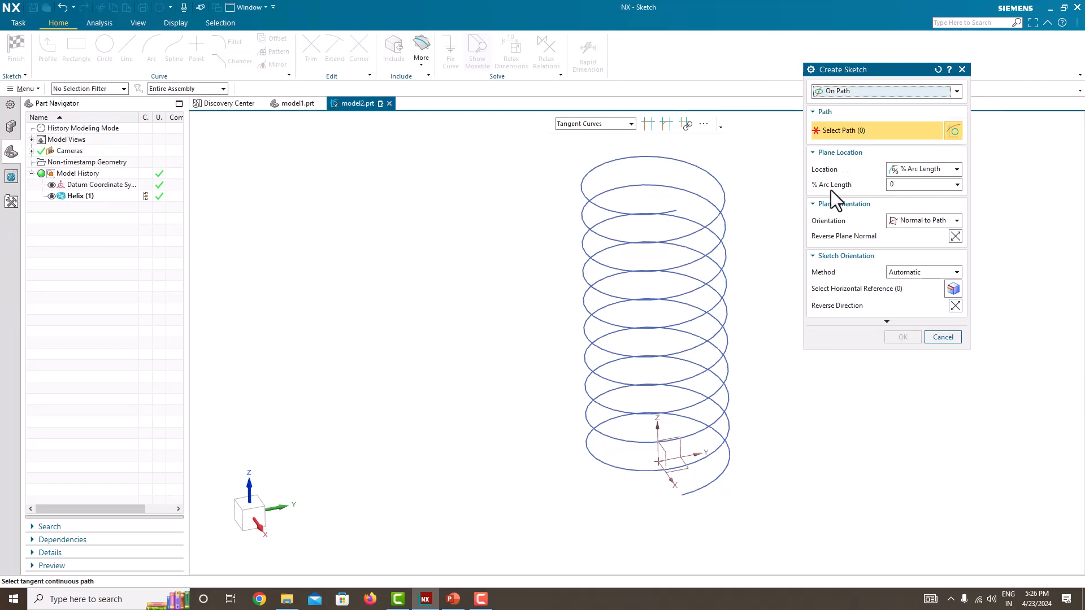
click(719, 475)
middle_drag(718, 474, 766, 484)
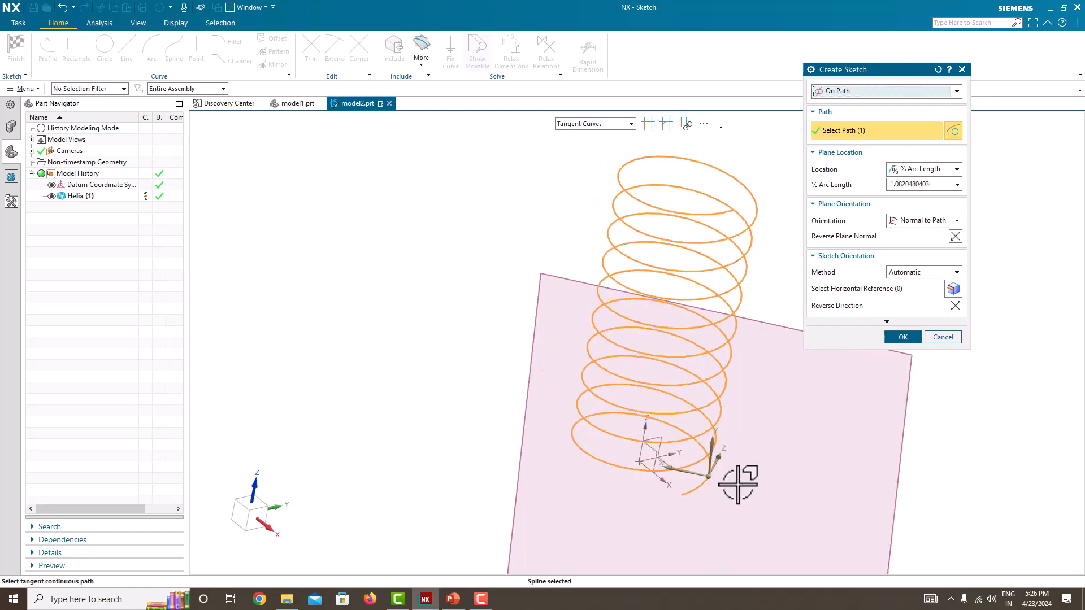
drag(713, 477, 686, 486)
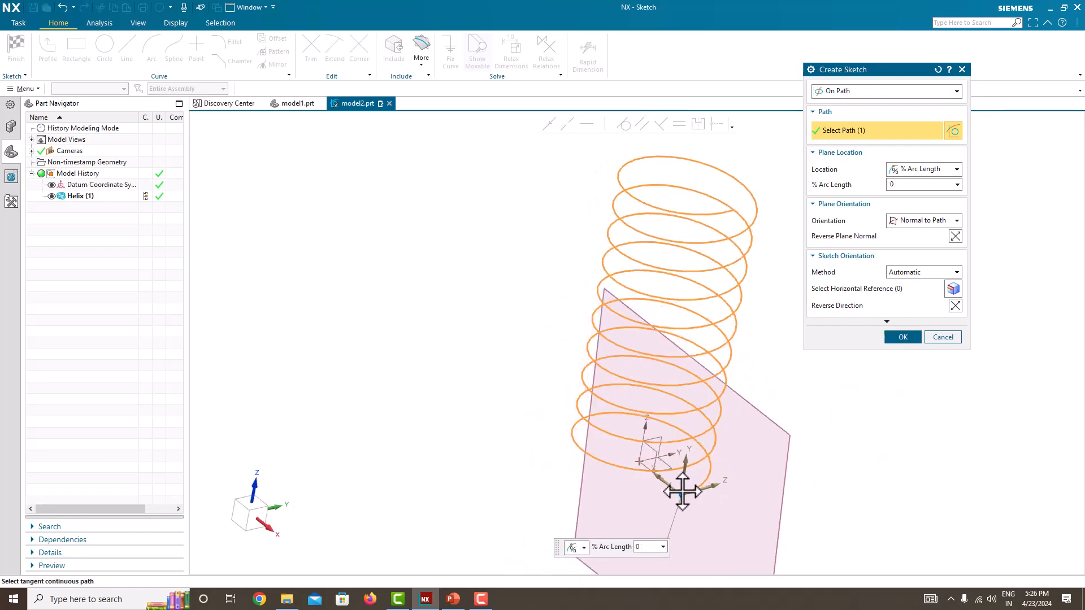
scroll(701, 506, up, 5)
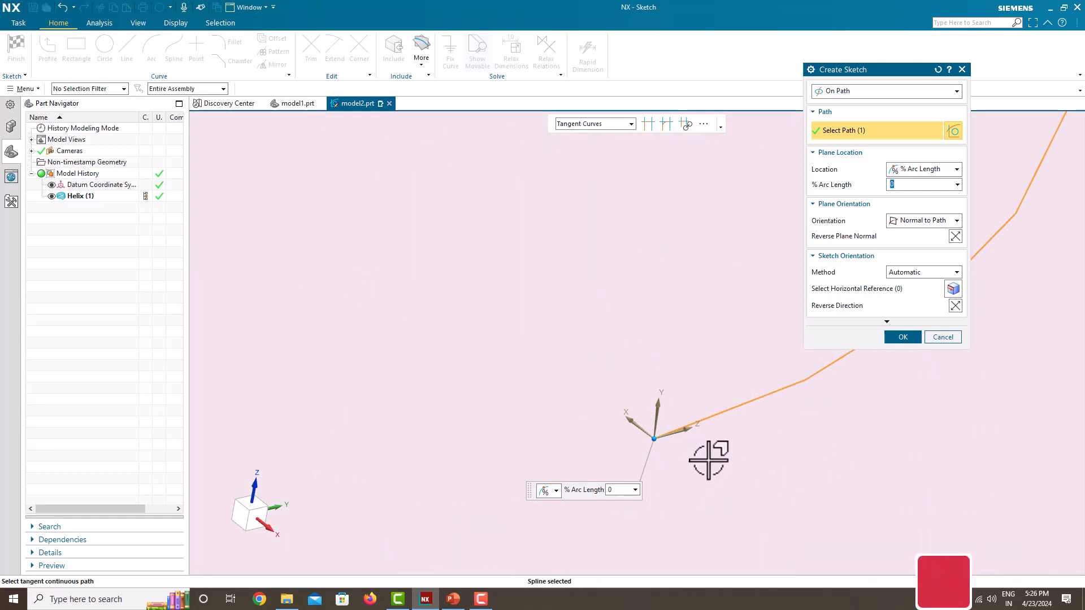
click(902, 337)
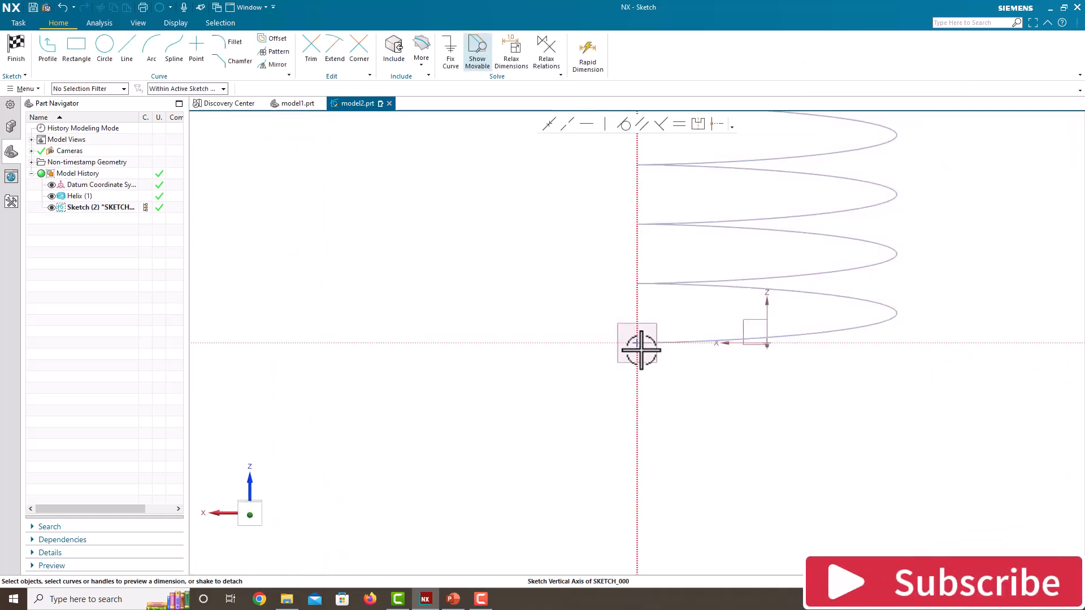
Draw a circle about 15.3 mm in diameter centred on the sketch origin at the helix's lower end.
scroll(658, 348, up, 2)
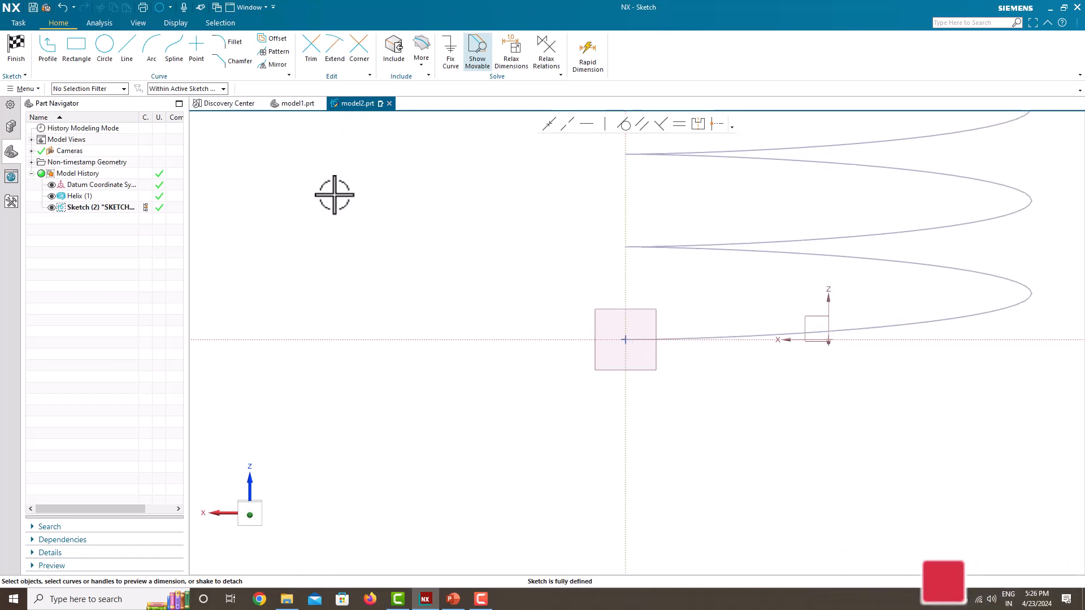
click(113, 64)
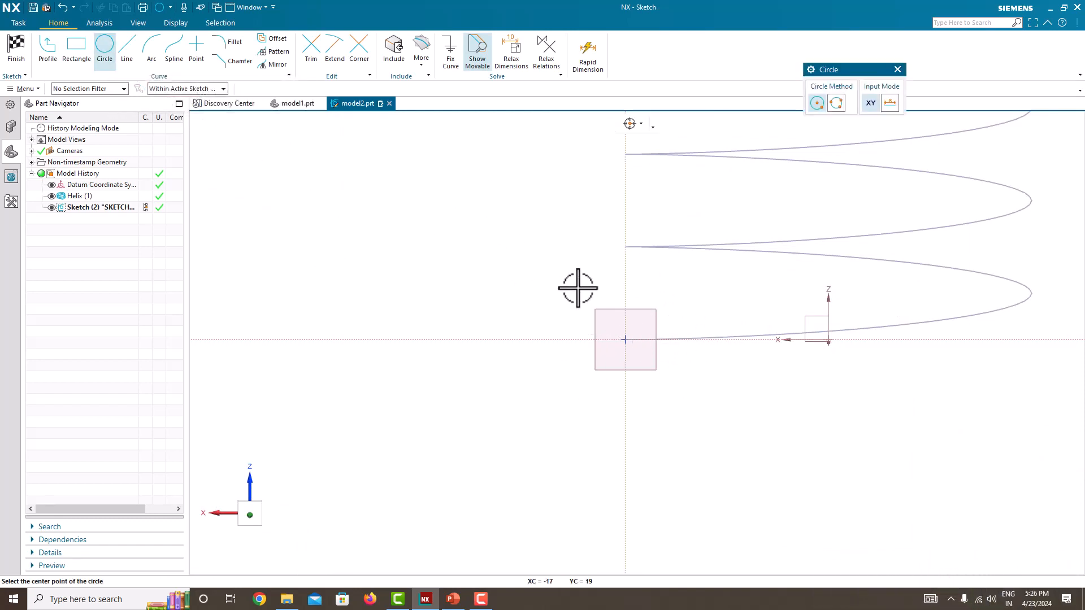
click(625, 340)
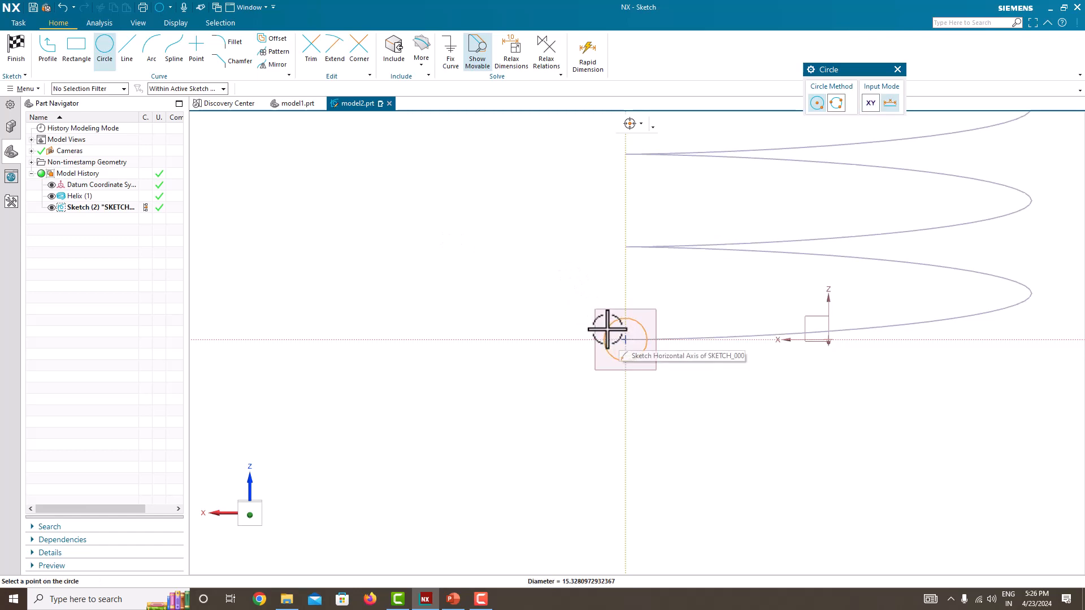
click(604, 326)
key(Escape)
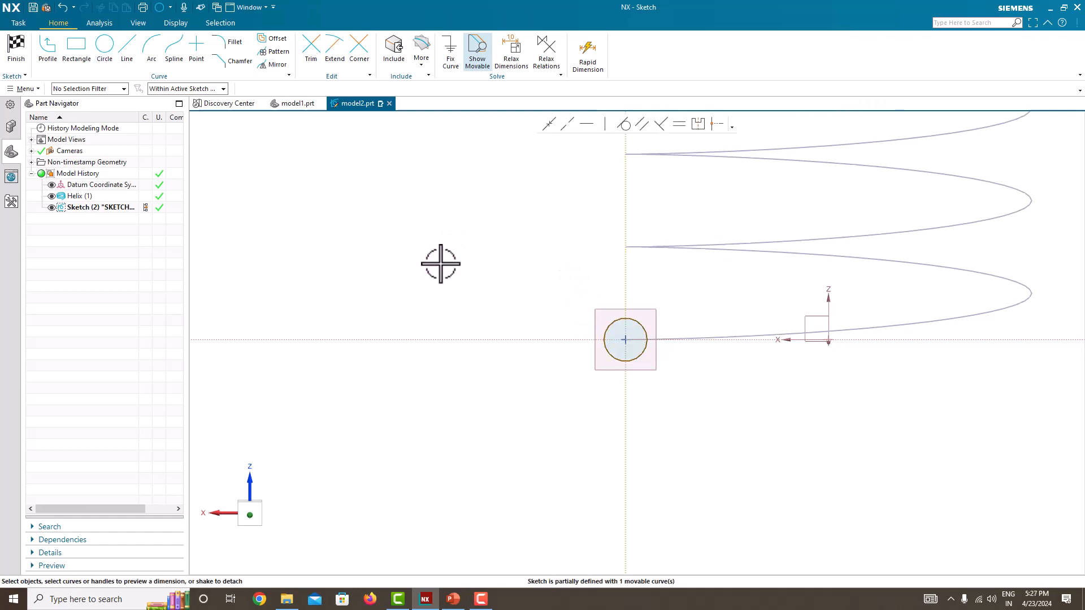
Look up the wire diameter in PowerPoint and set the circle's diameter in NX to 18 mm without scaling the sketch.
click(454, 598)
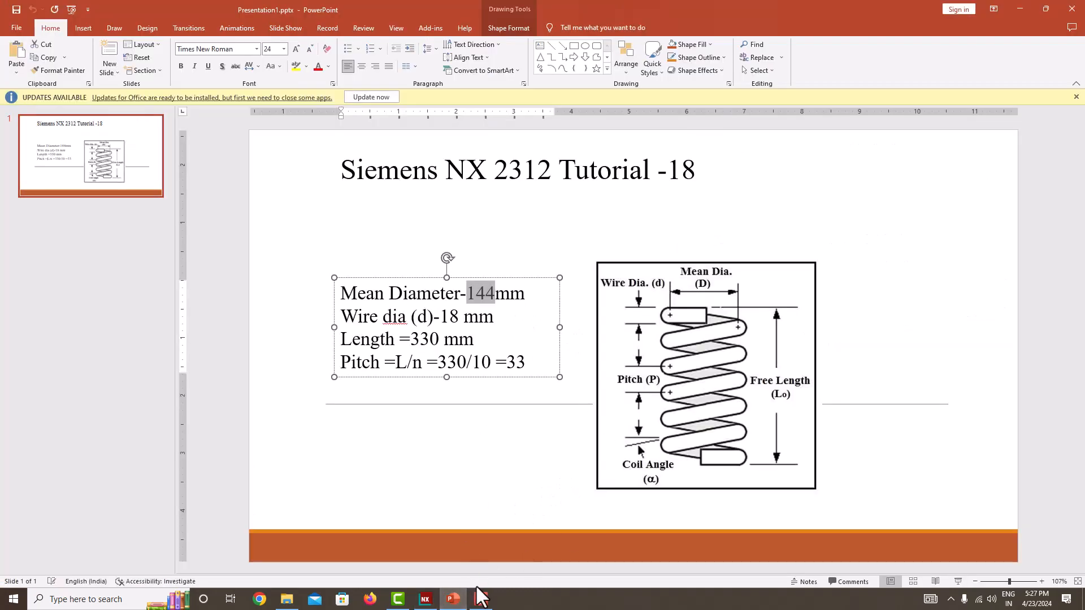
click(445, 597)
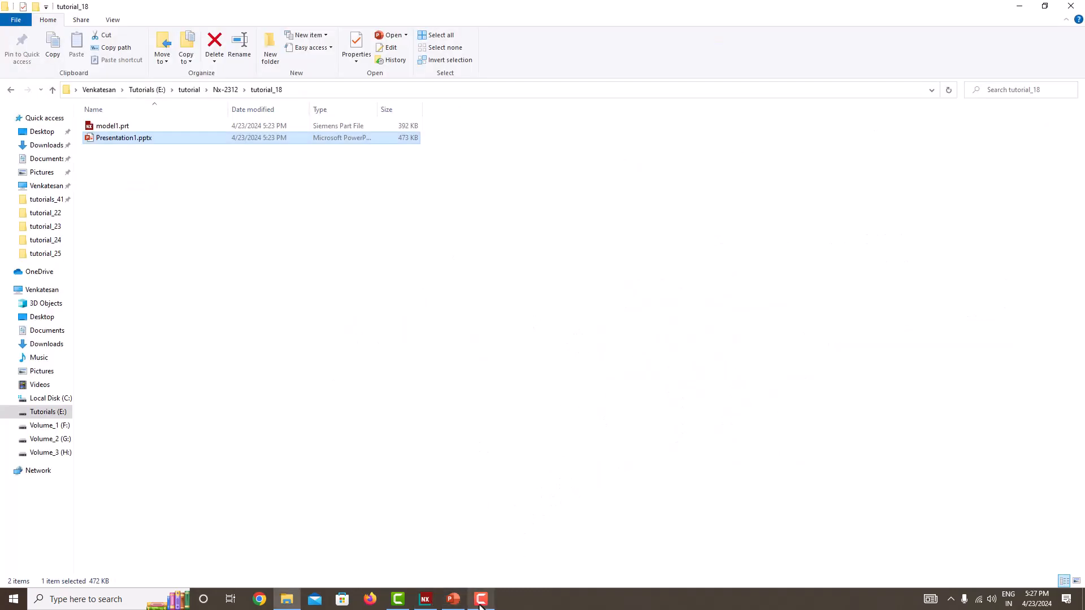
click(425, 599)
click(635, 327)
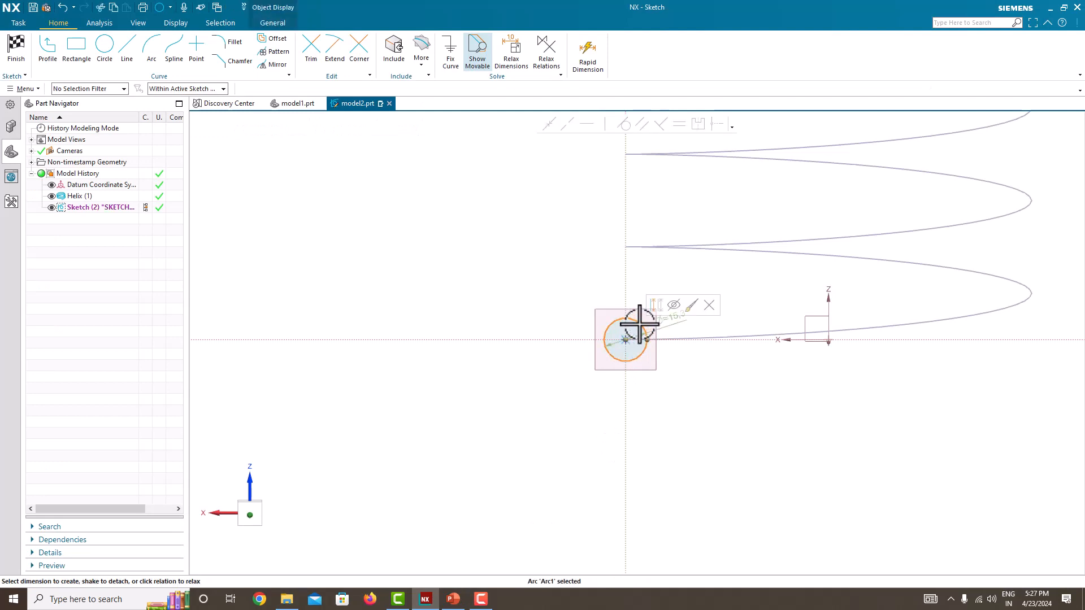
click(684, 309)
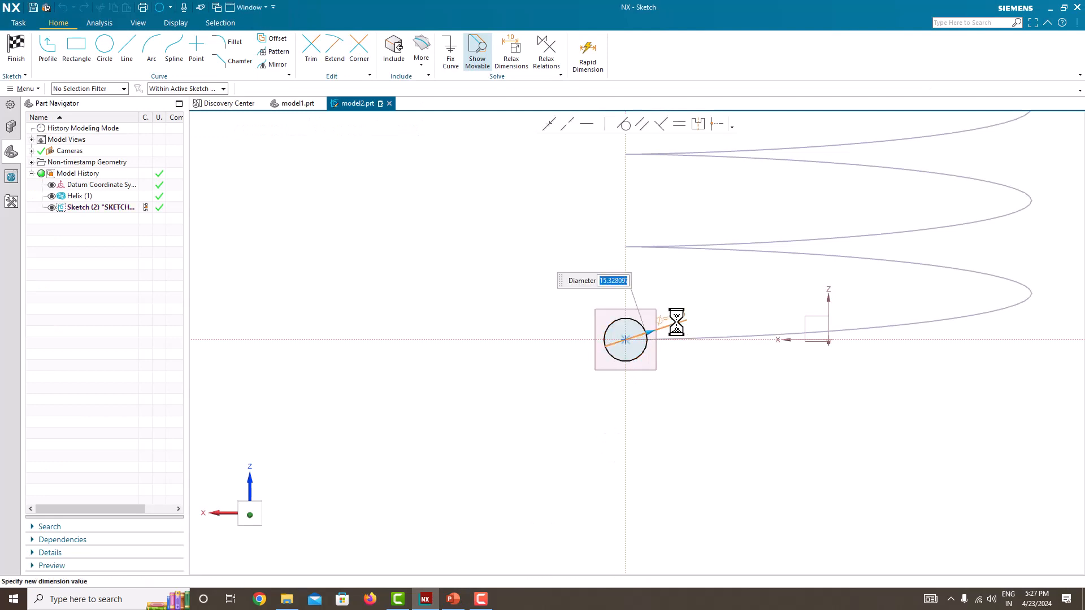
text(10)
key(Return)
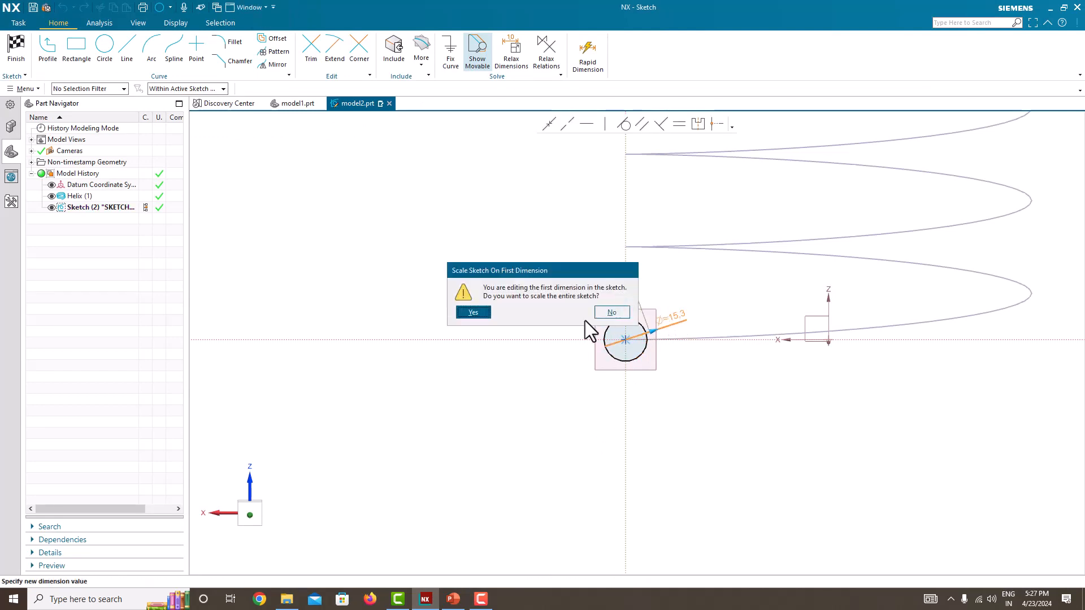
click(612, 312)
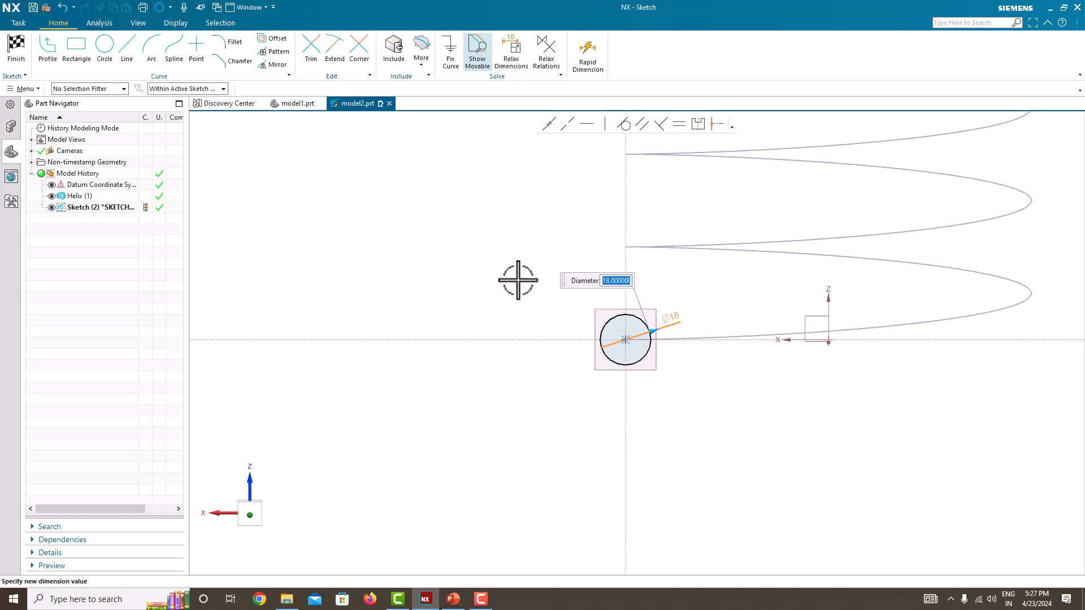
click(518, 280)
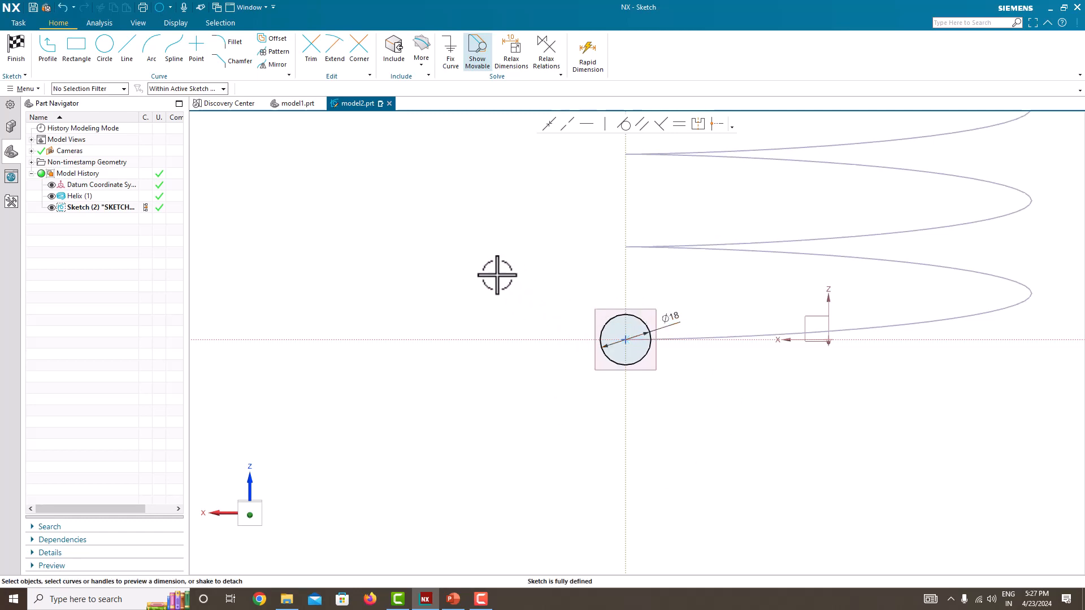
Finish the circle sketch and bring the whole helix into view.
right_click(498, 276)
click(500, 281)
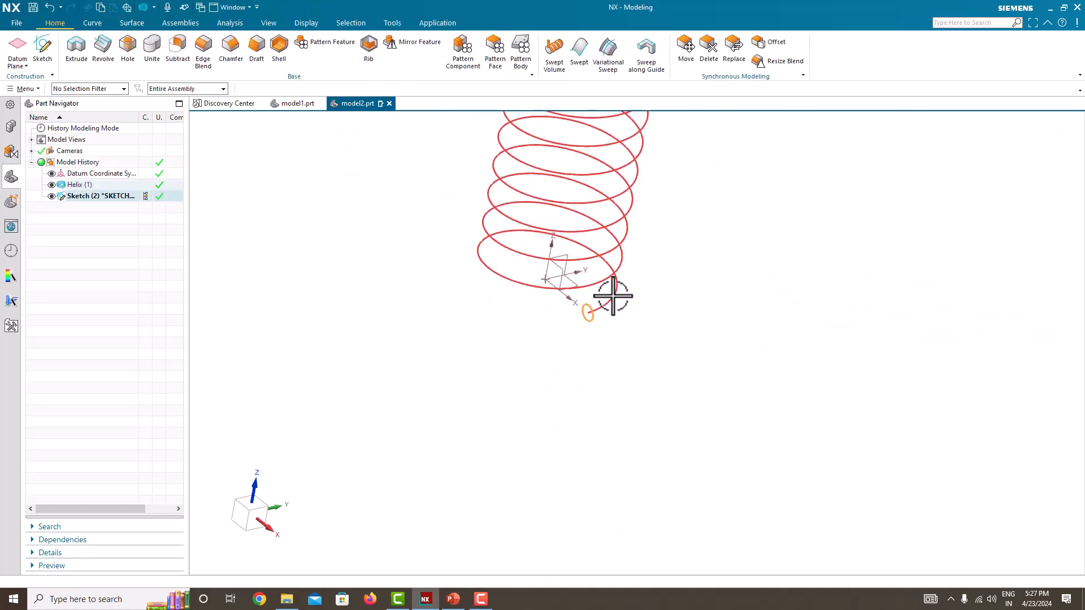
key(Escape)
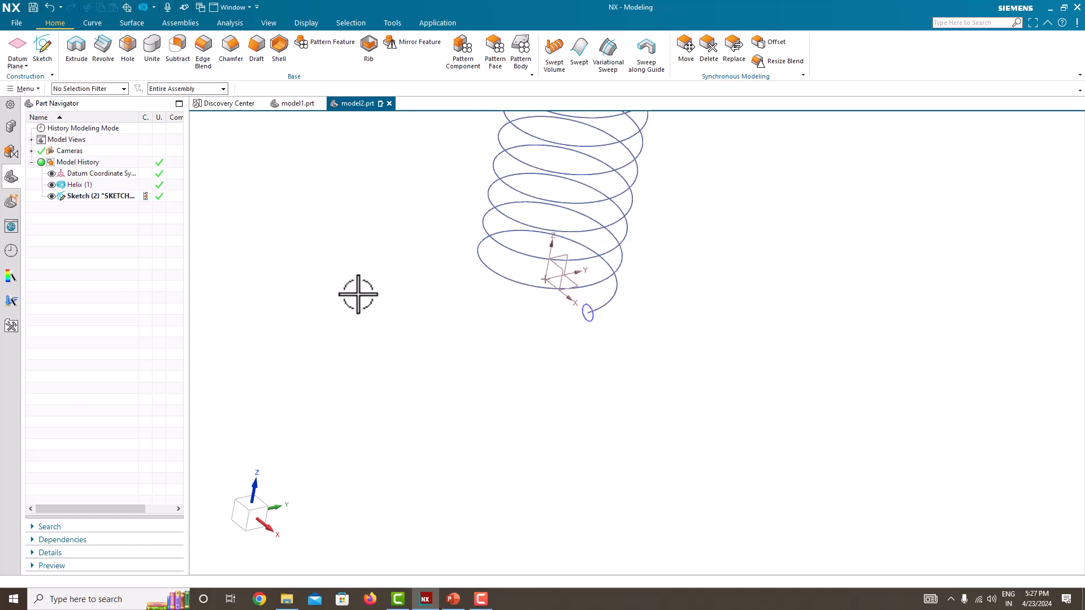
scroll(443, 383, down, 4)
scroll(399, 270, up, 2)
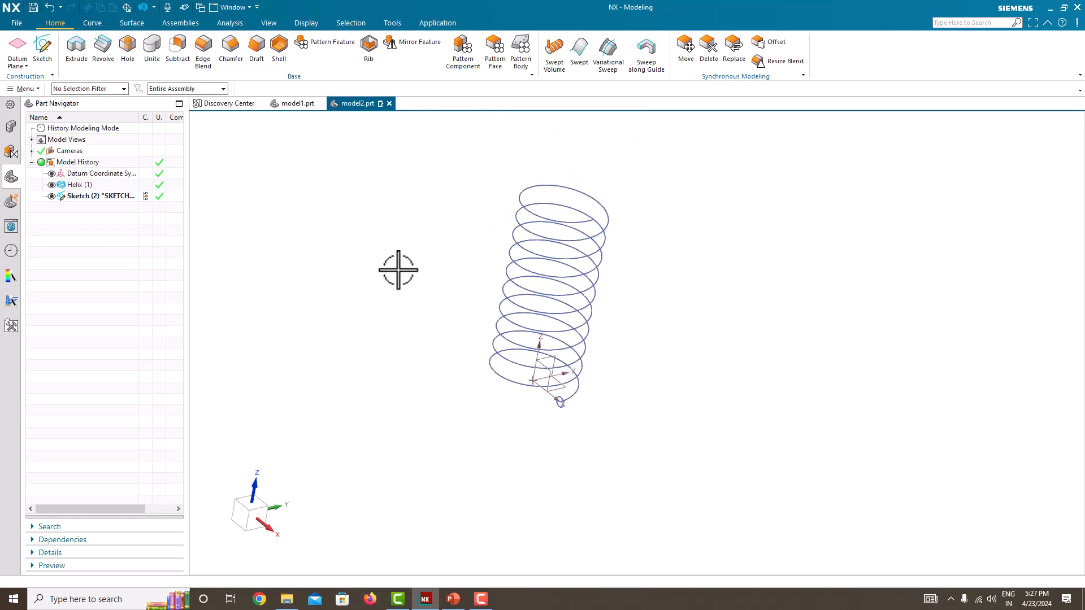
click(26, 89)
mouse_move(35, 143)
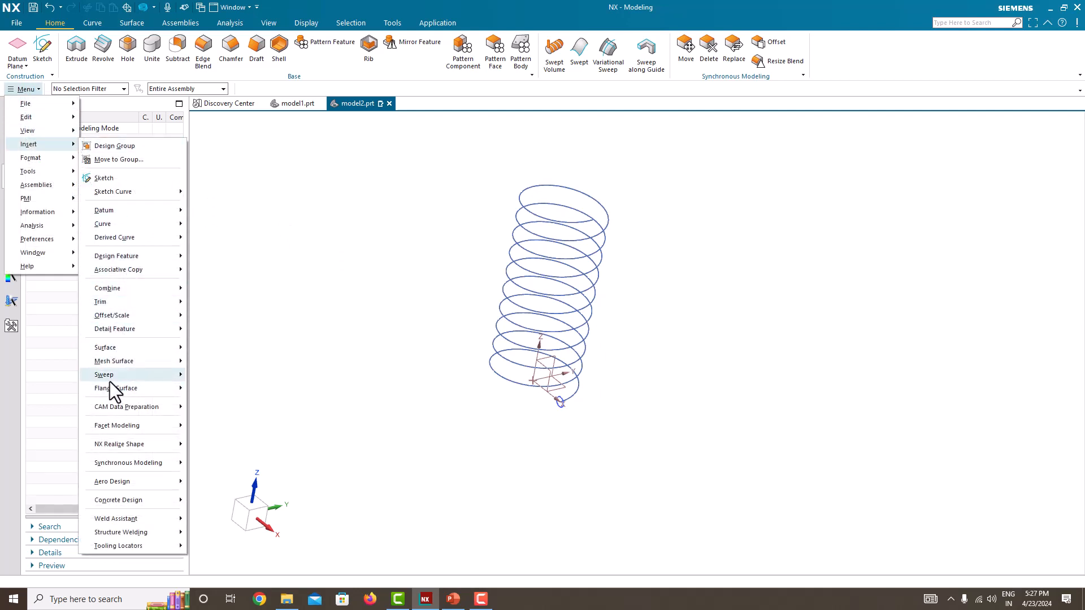
mouse_move(109, 378)
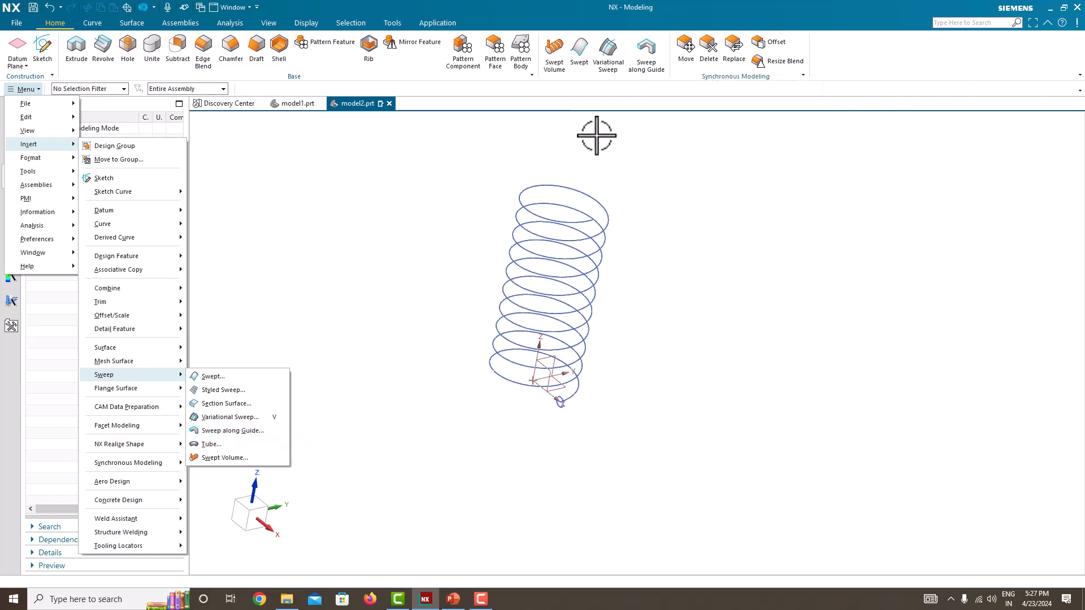
Search the customizable commands for "sweep" and try adding Sweep along Guide and Styled Sweep to the Home ribbon.
right_click(854, 52)
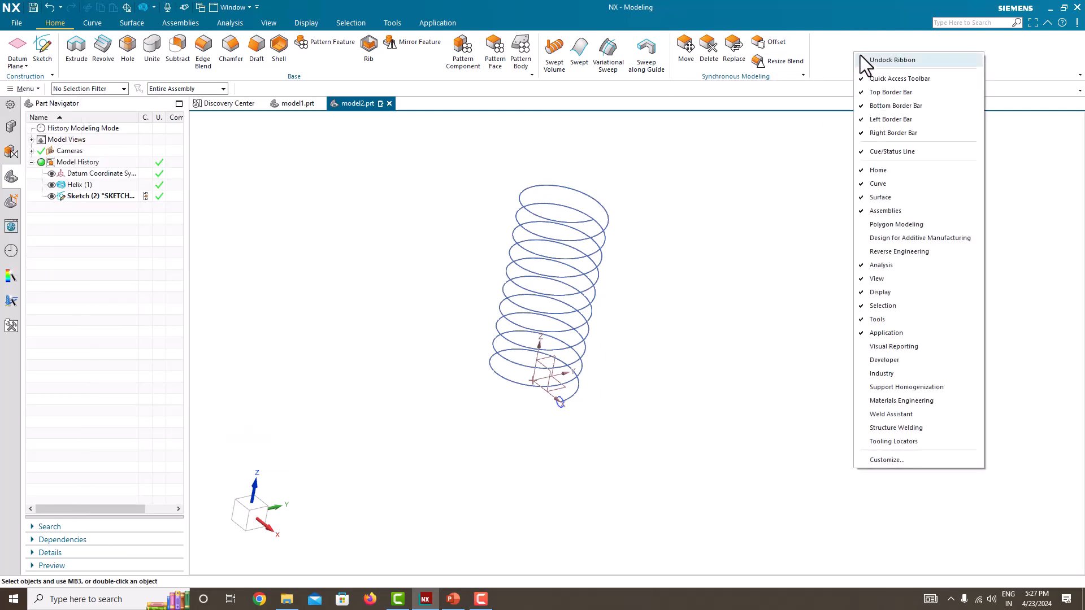
right_click(842, 35)
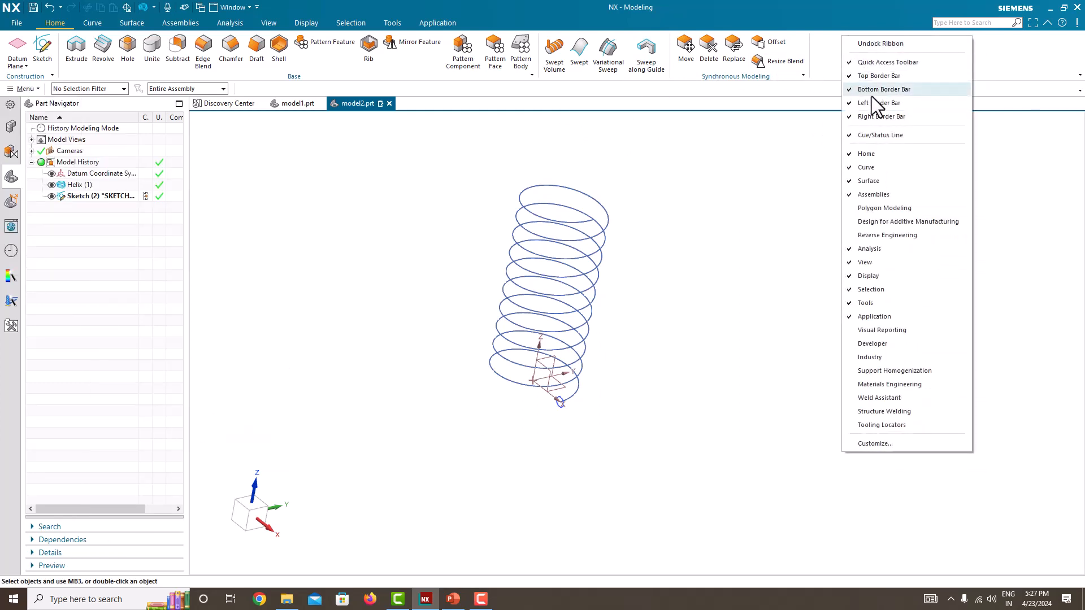
click(874, 444)
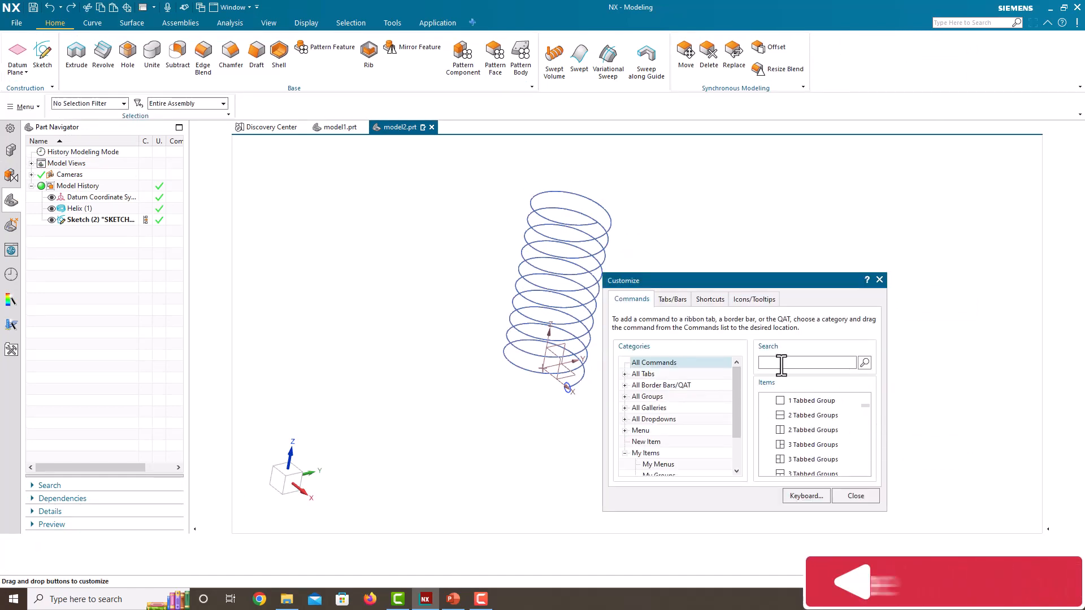
text(sweep)
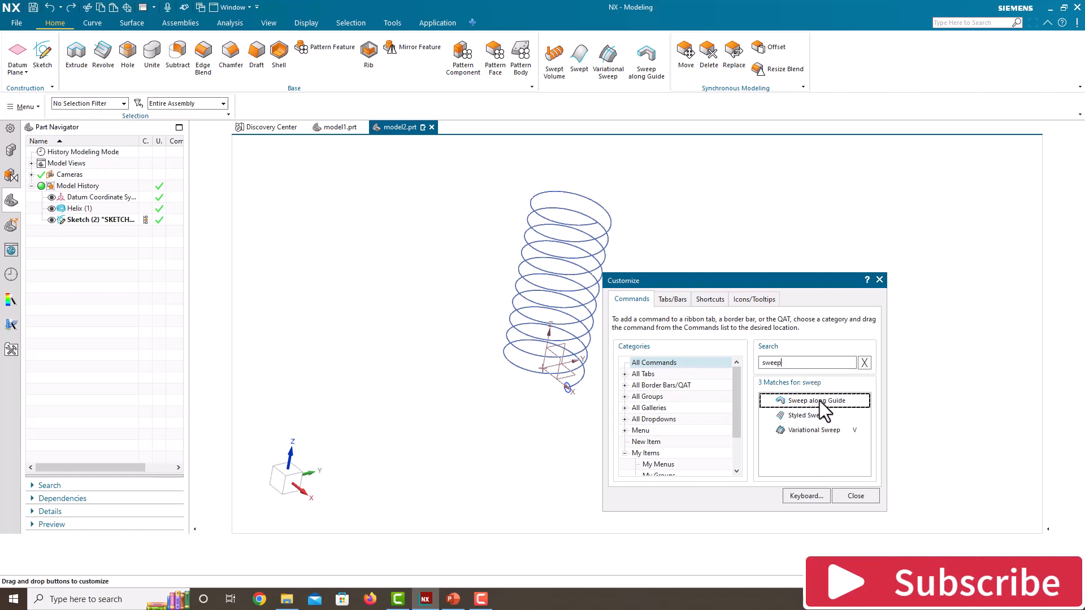
drag(819, 401, 656, 78)
drag(817, 417, 621, 79)
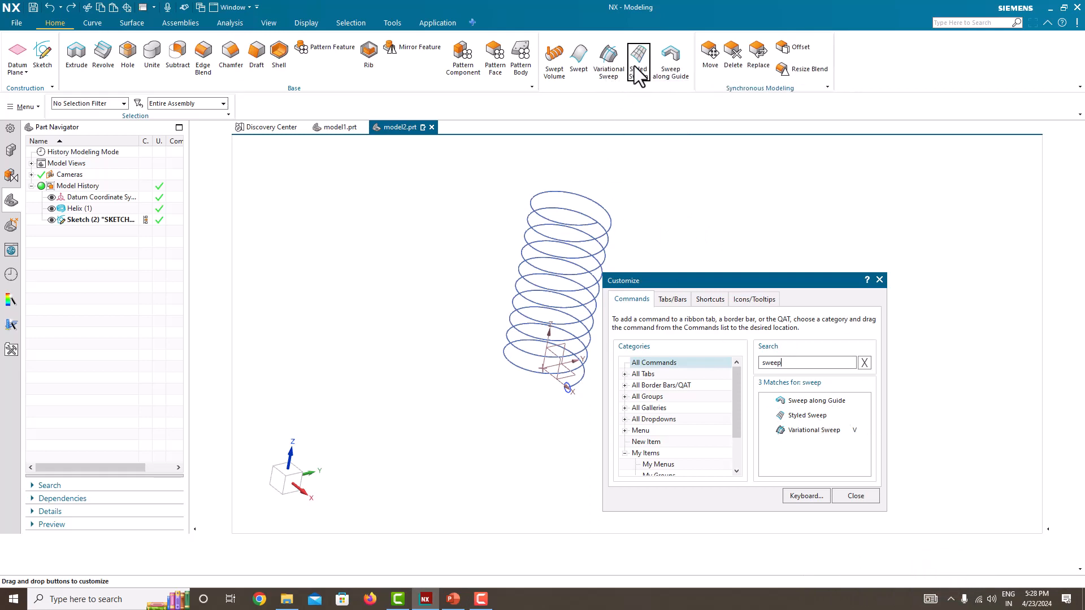
Remove Styled Sweep from the Home ribbon and end the customization.
right_click(634, 66)
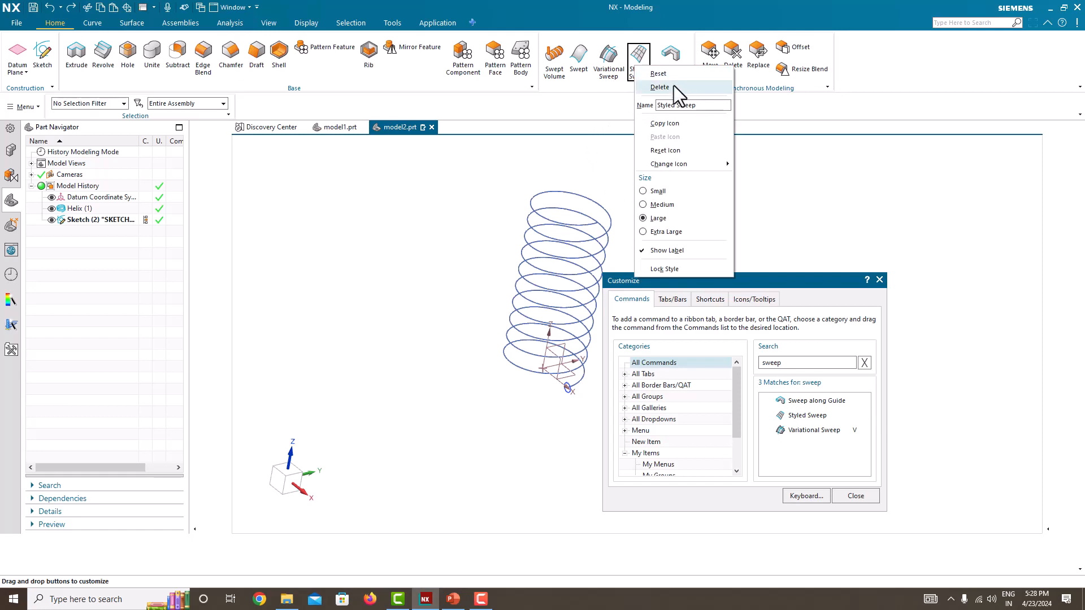
click(673, 86)
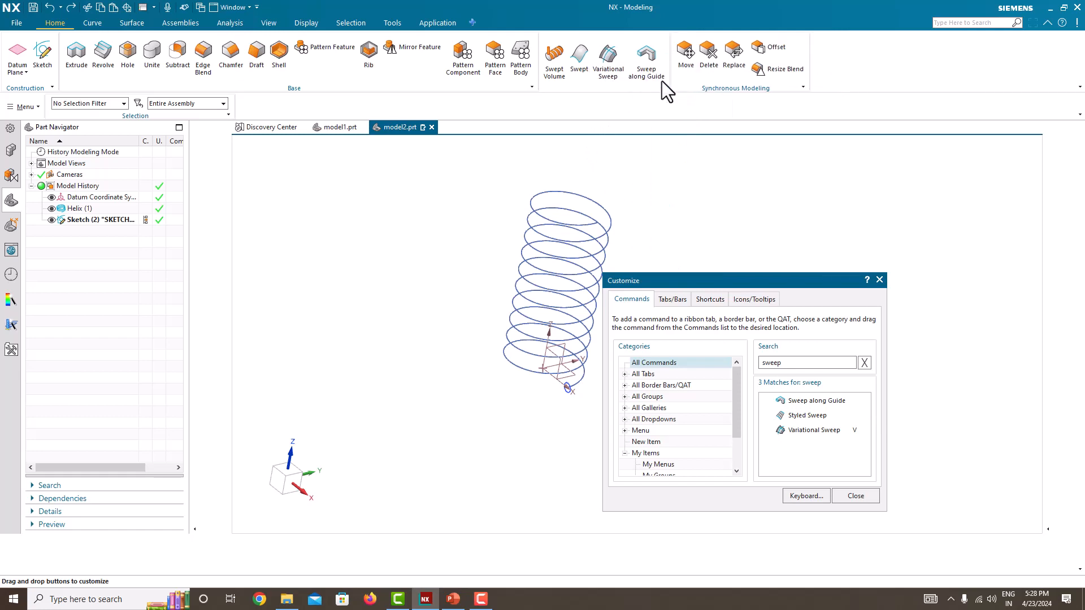
click(879, 281)
Start a Sweep along Guide with the 18 mm circle as section and the helix as guide.
middle_drag(717, 281, 670, 283)
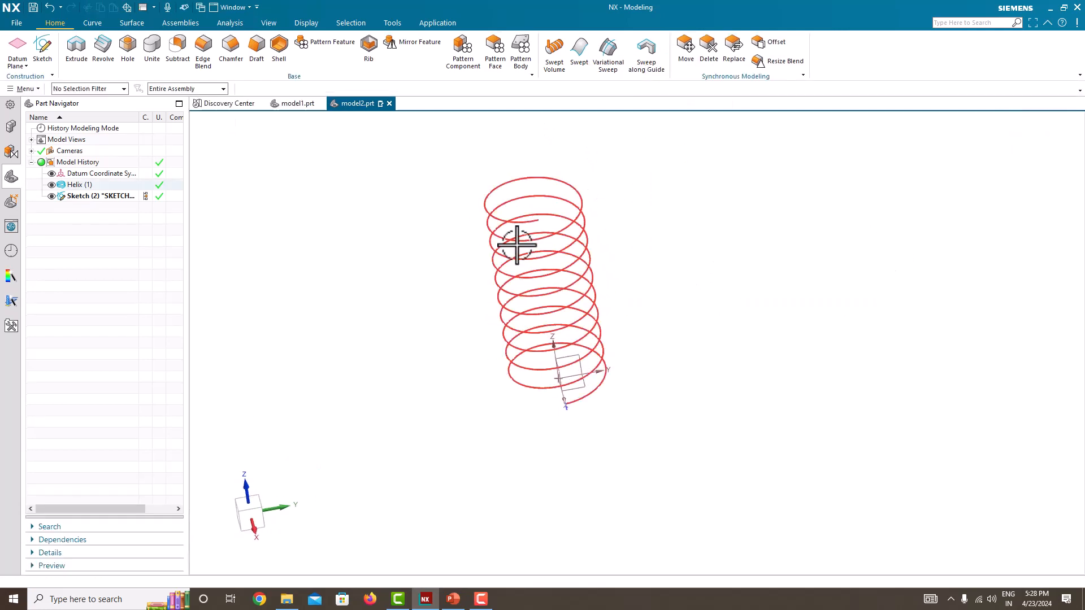
middle_drag(460, 344, 492, 348)
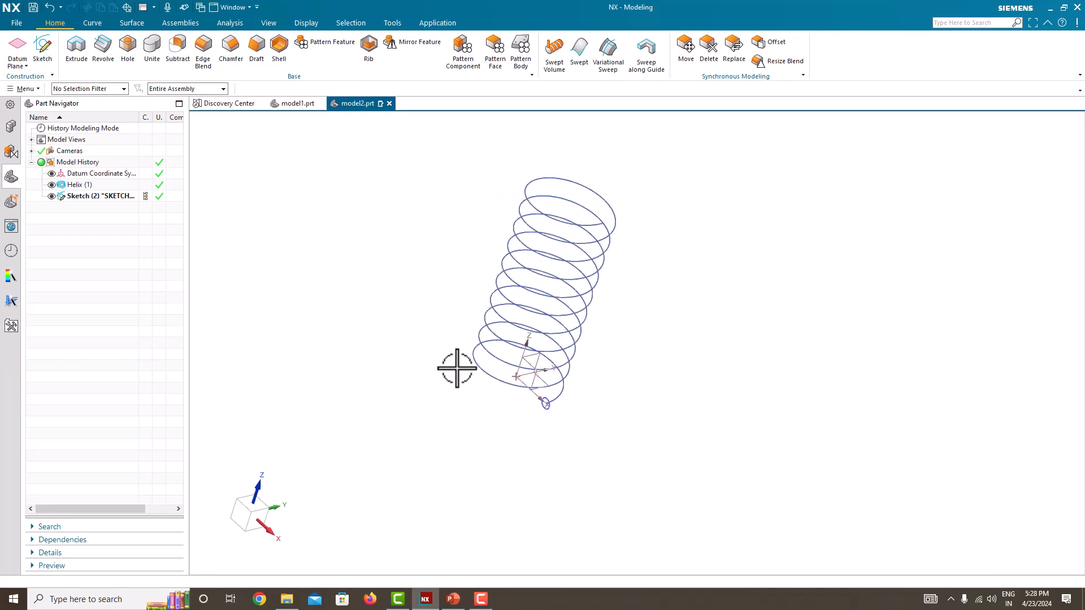
click(647, 63)
scroll(555, 410, up, 5)
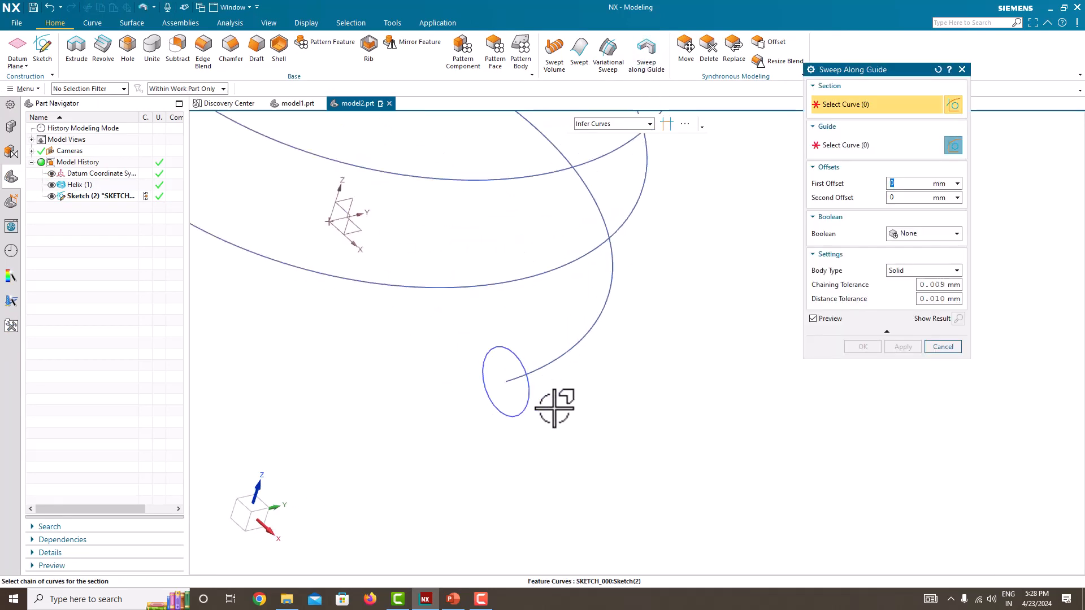
click(531, 402)
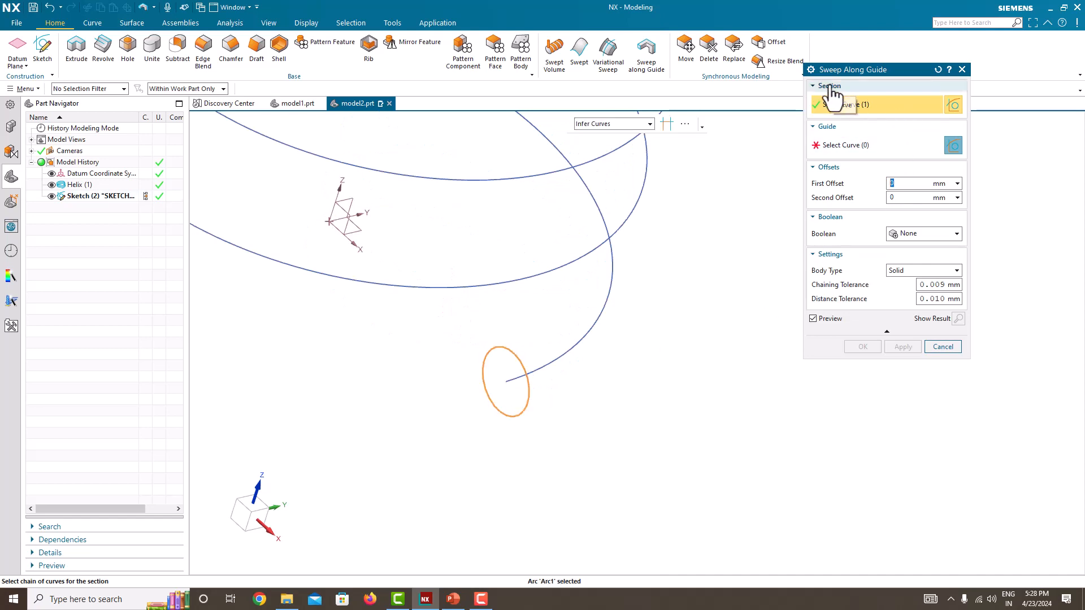
click(833, 143)
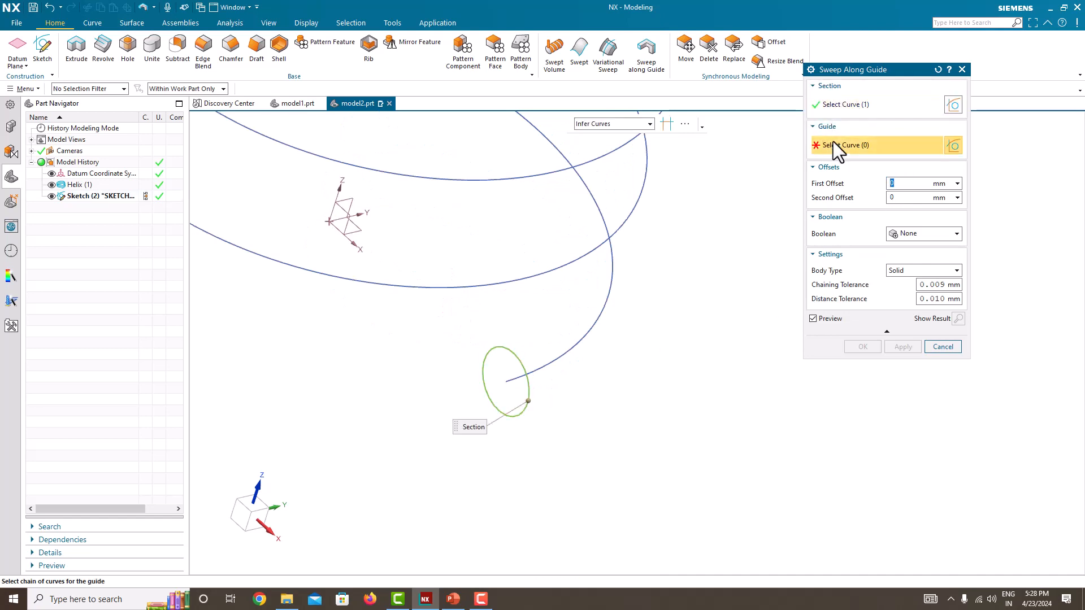
click(591, 320)
scroll(734, 327, down, 3)
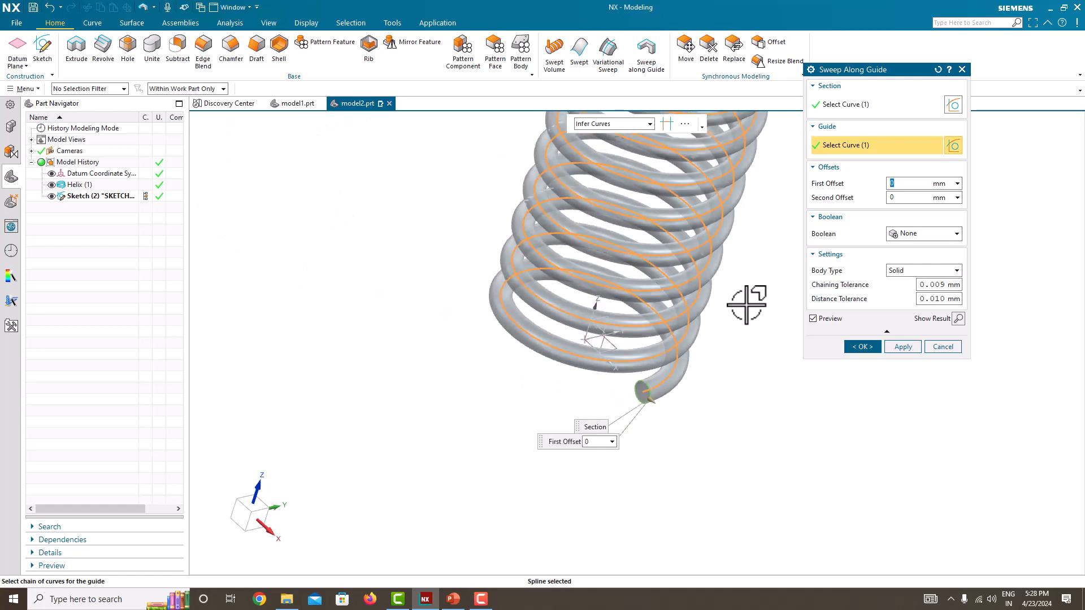
Try the Sheet body type on the spring sweep, inspect its open end, and switch the body type back to Solid.
middle_drag(746, 305, 688, 235)
scroll(678, 291, up, 3)
scroll(676, 296, down, 7)
scroll(687, 216, up, 5)
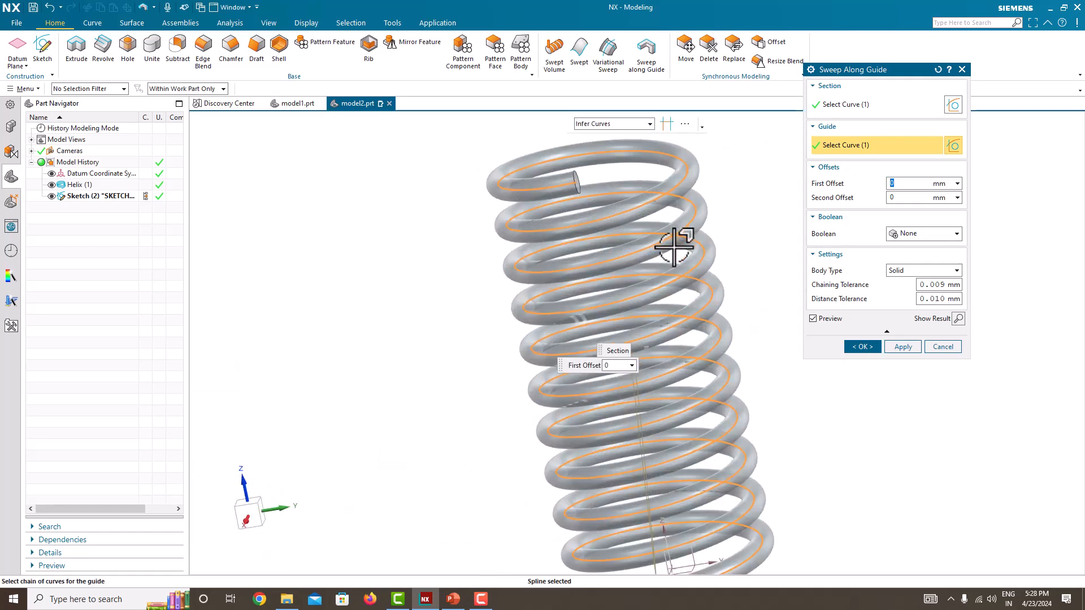
scroll(641, 327, down, 4)
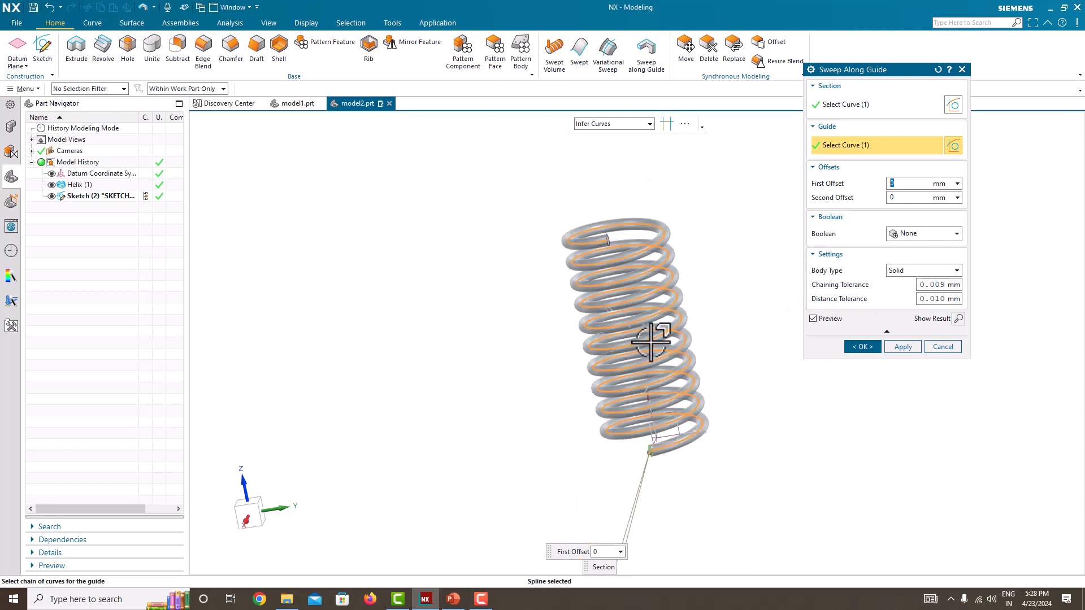
click(907, 270)
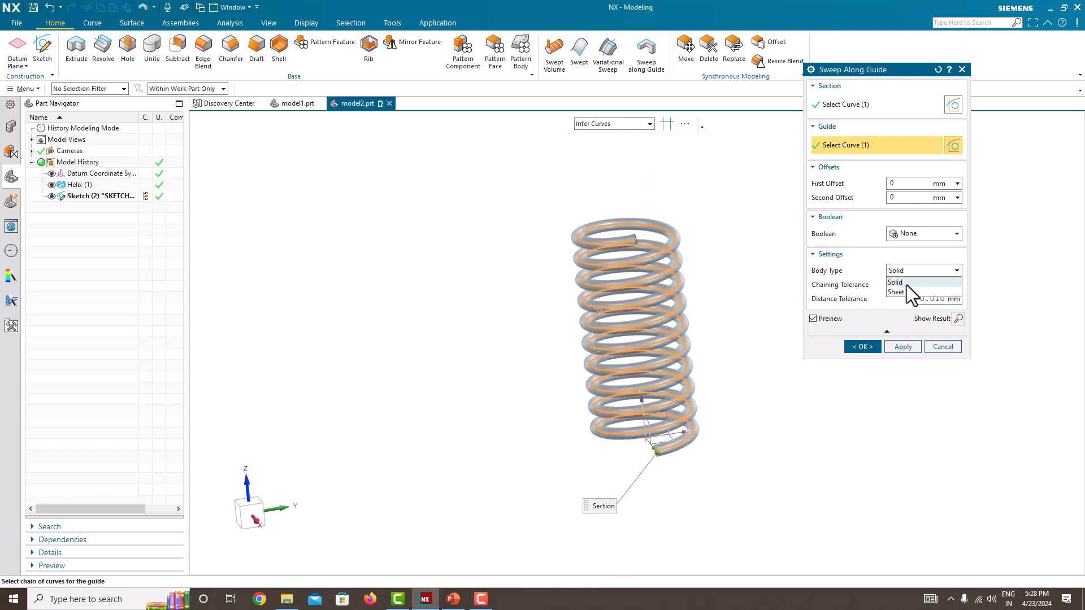
click(903, 293)
middle_drag(663, 459, 701, 460)
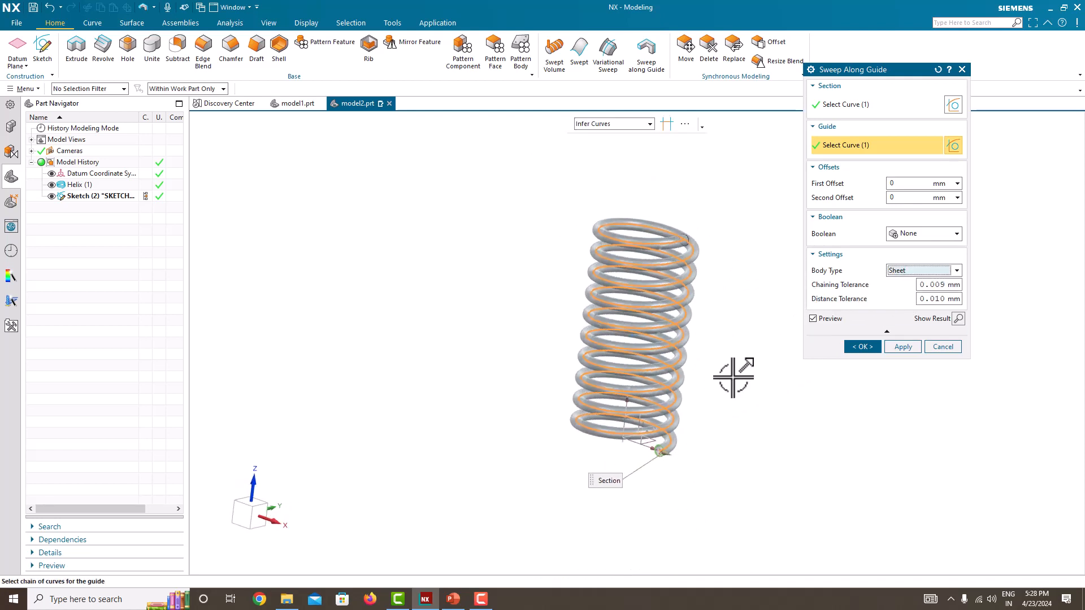
scroll(618, 448, up, 6)
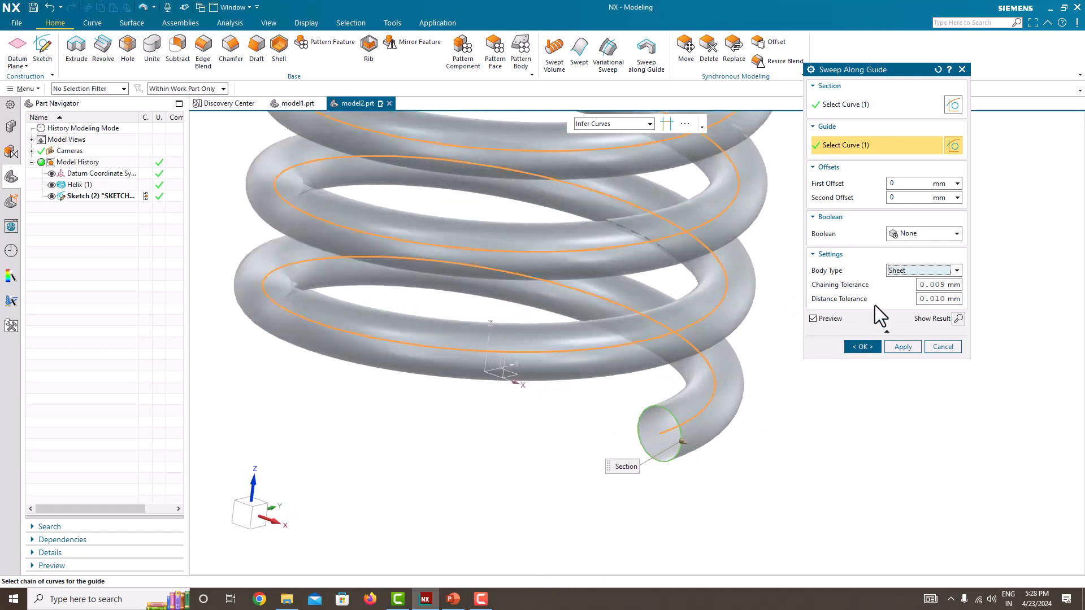
click(904, 274)
click(907, 282)
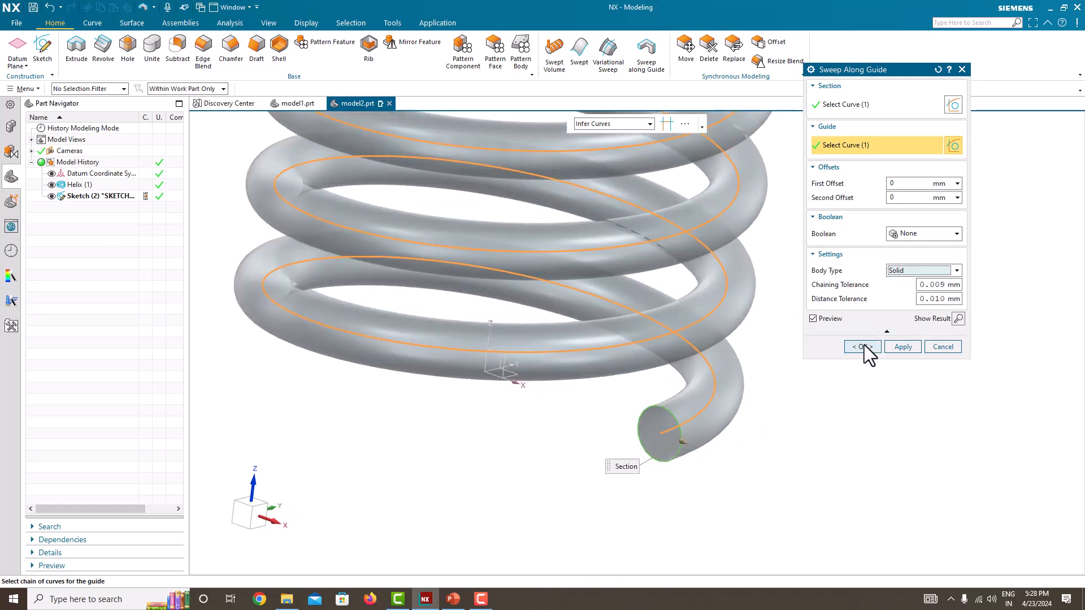
Complete the Sweep along Guide as a solid spring body and check its coils.
click(863, 345)
scroll(761, 480, up, 4)
scroll(761, 480, down, 9)
mouse_move(760, 480)
middle_down()
mouse_move(799, 445)
mouse_move(811, 487)
mouse_move(741, 489)
mouse_move(758, 497)
middle_up()
scroll(767, 426, up, 3)
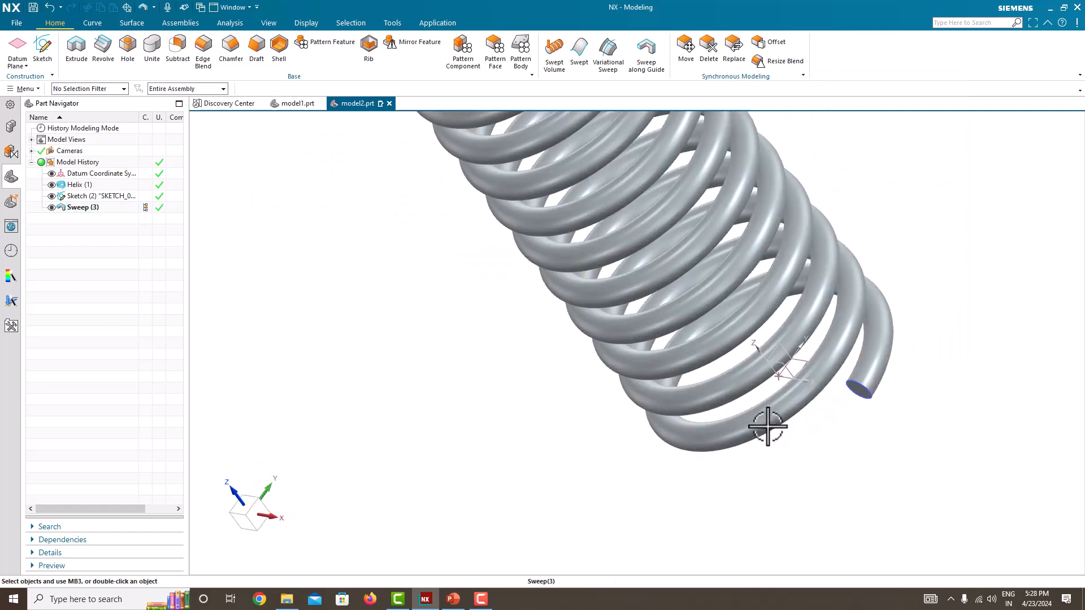
scroll(840, 326, down, 4)
scroll(667, 307, up, 2)
Edit the spring's sweep feature to the Sheet body type and inspect its open end.
click(96, 209)
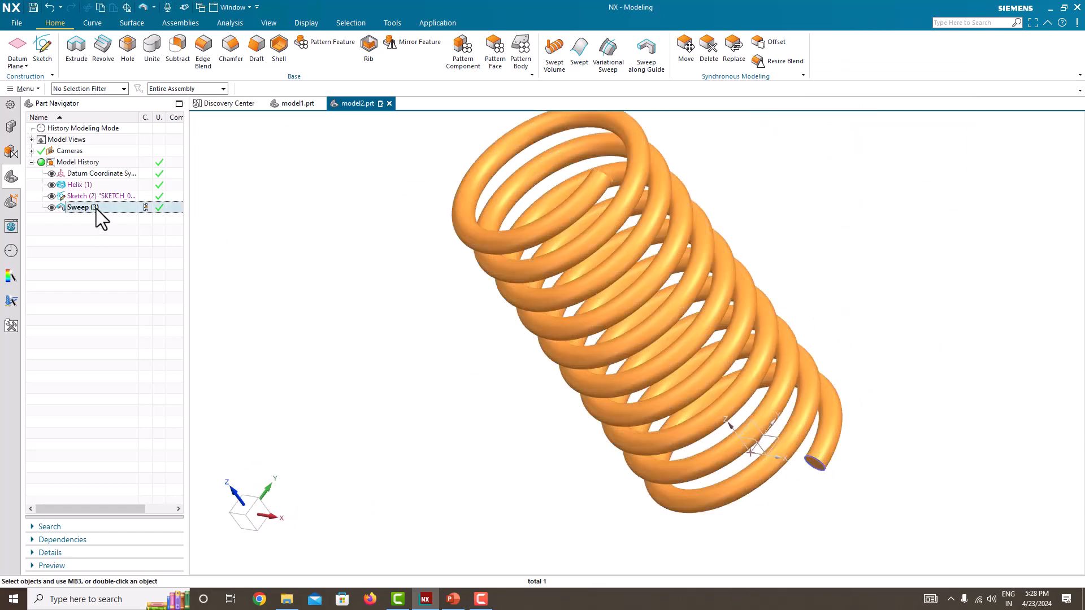
right_click(96, 208)
click(137, 245)
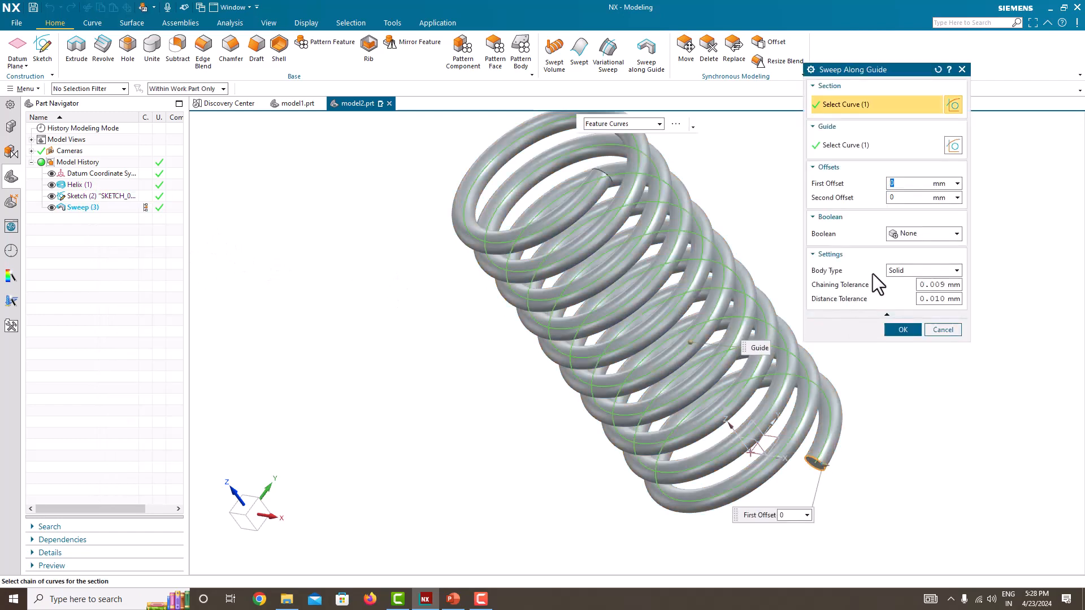
click(903, 271)
click(902, 290)
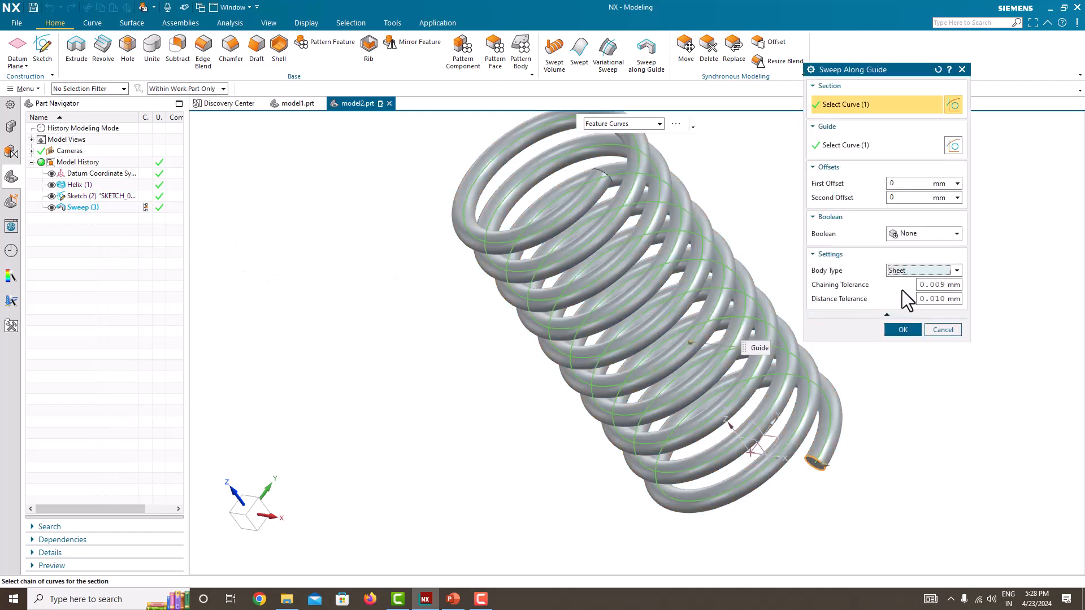
click(903, 330)
middle_drag(780, 400, 771, 467)
Edit the spring's sweep feature again, set its body type to Solid, and check the closed wire end.
click(99, 207)
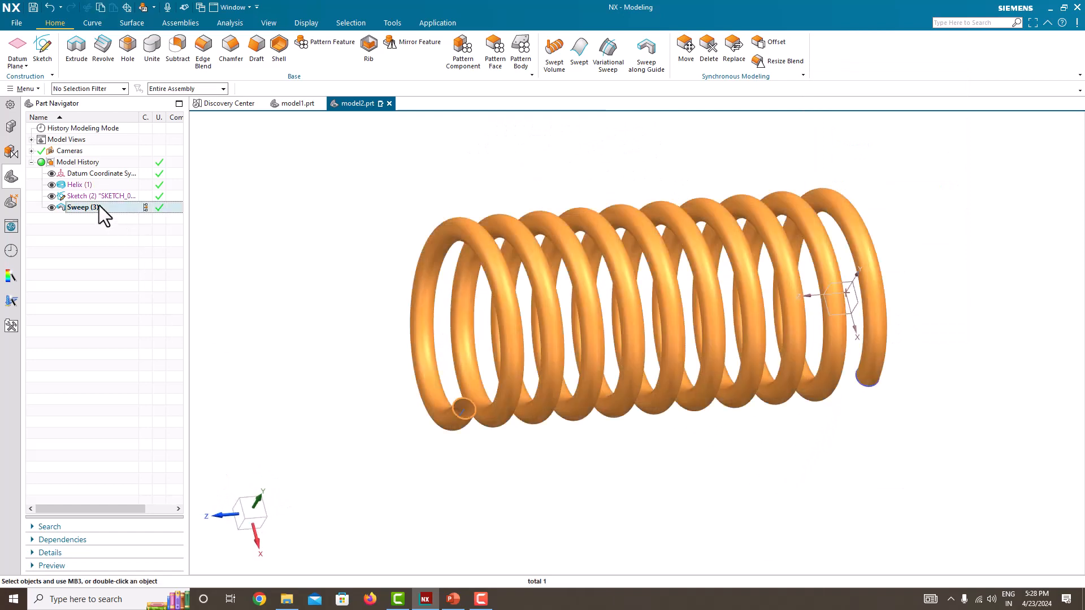
right_click(100, 207)
click(137, 244)
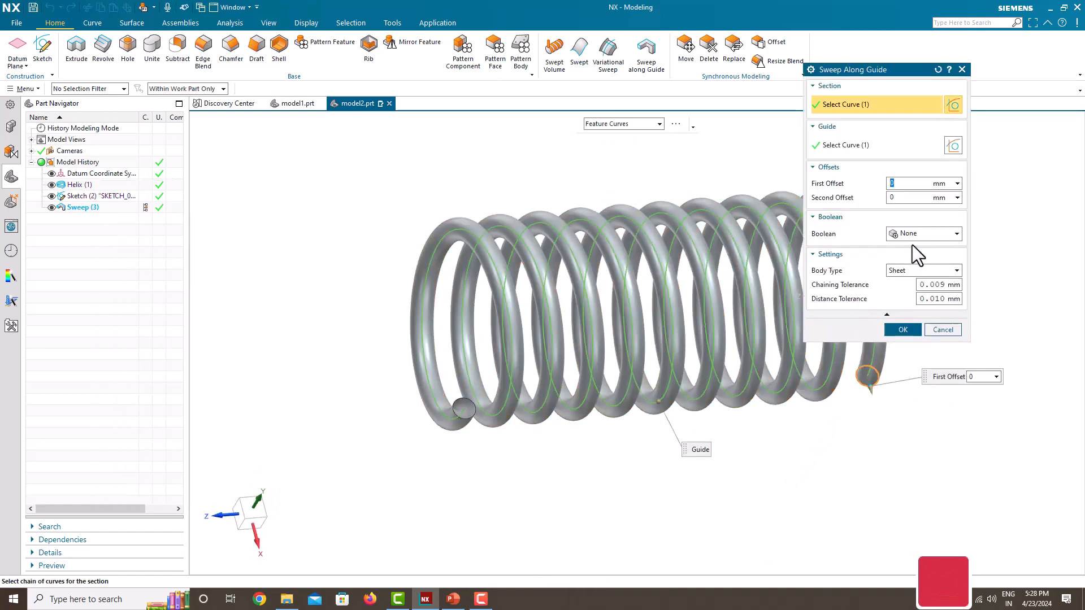
click(911, 268)
click(907, 281)
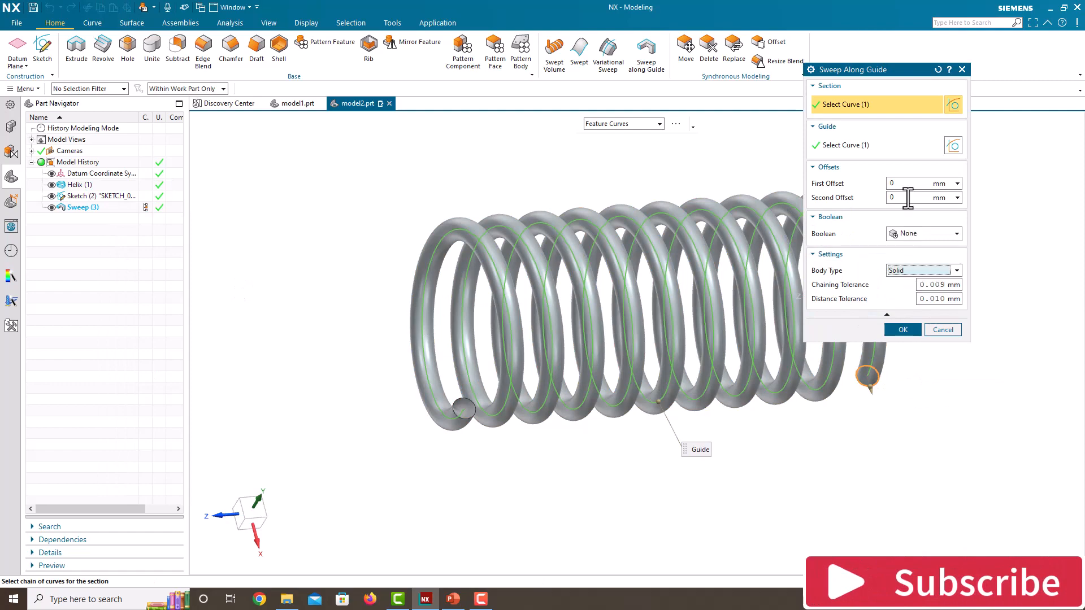
click(903, 329)
middle_drag(899, 336, 724, 354)
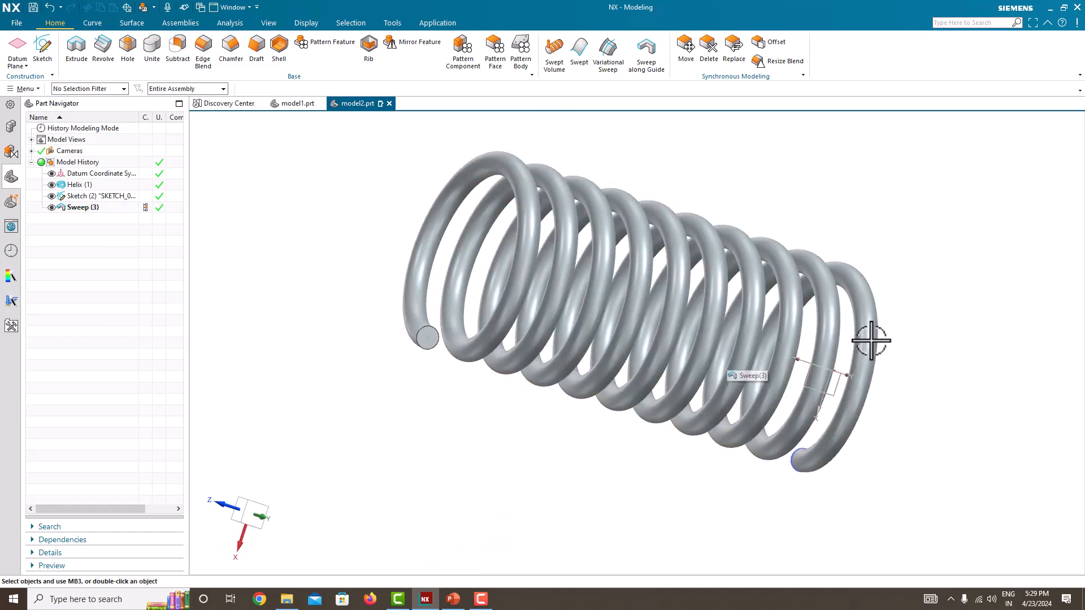